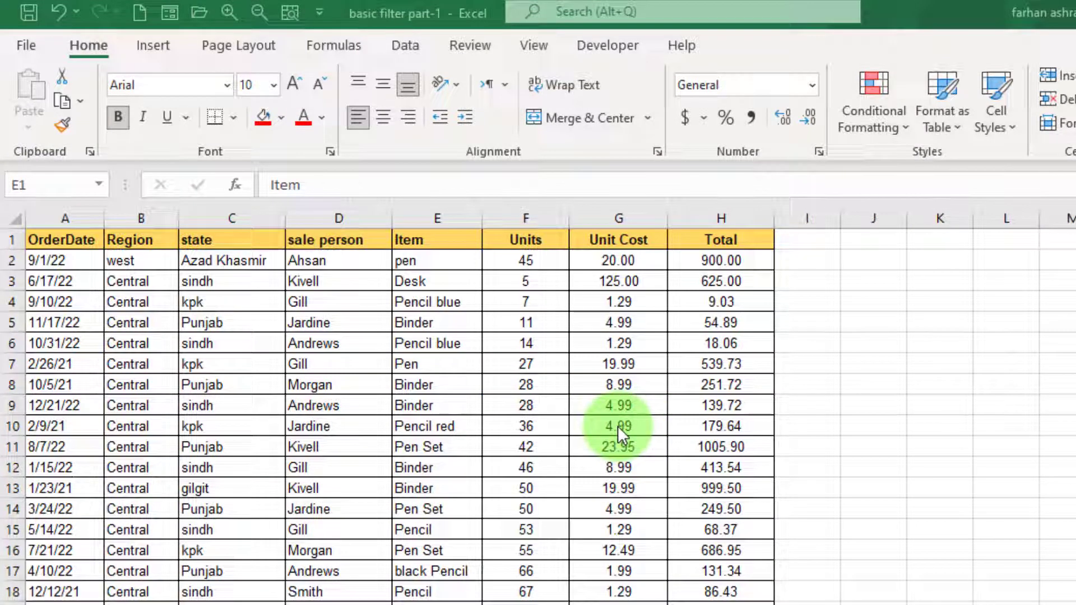
Step: Toggle the sales table's header filters on and off with Ctrl+Shift+L and Sort & Filter
click(914, 385)
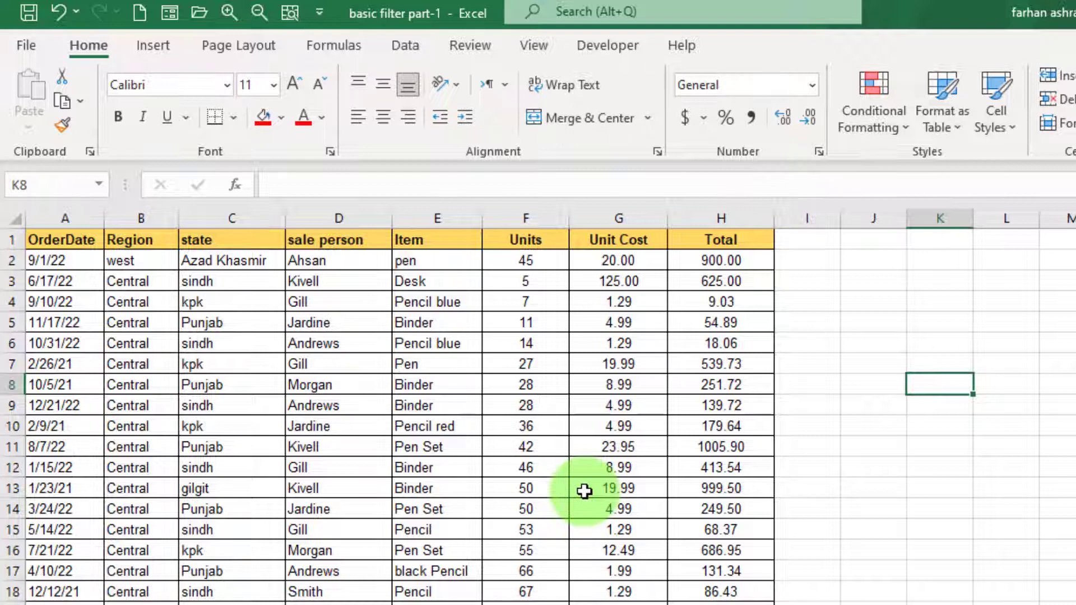
key(ctrl+shift+l)
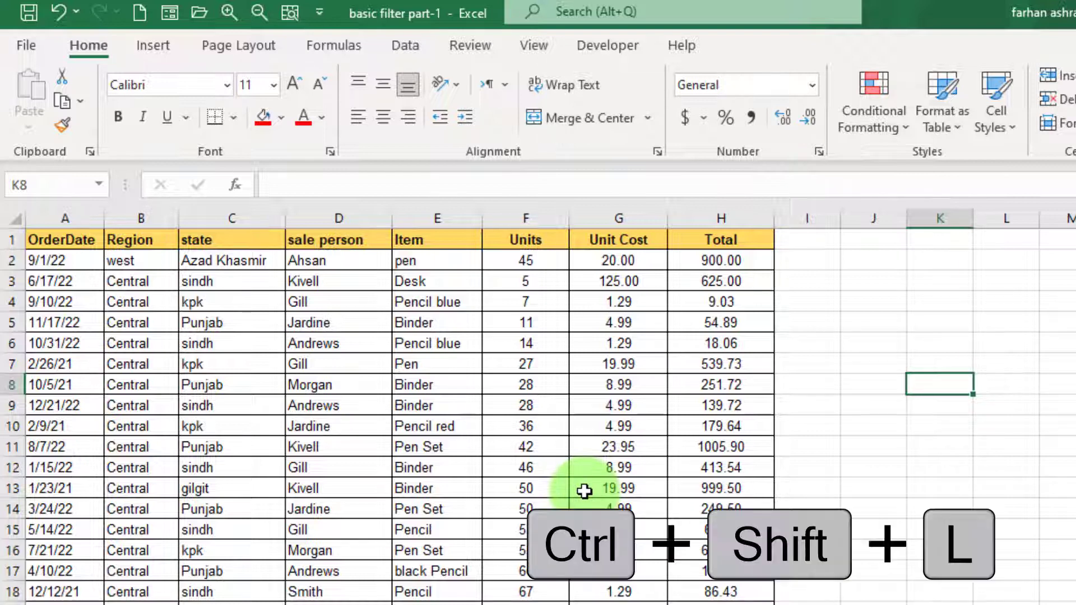
click(477, 468)
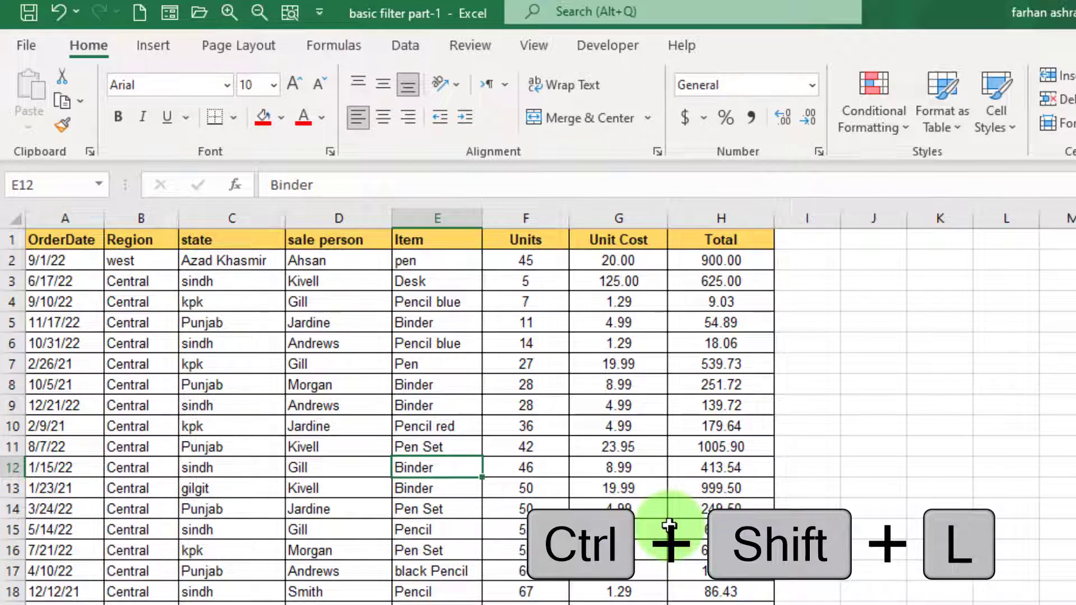
key(ctrl+shift+l)
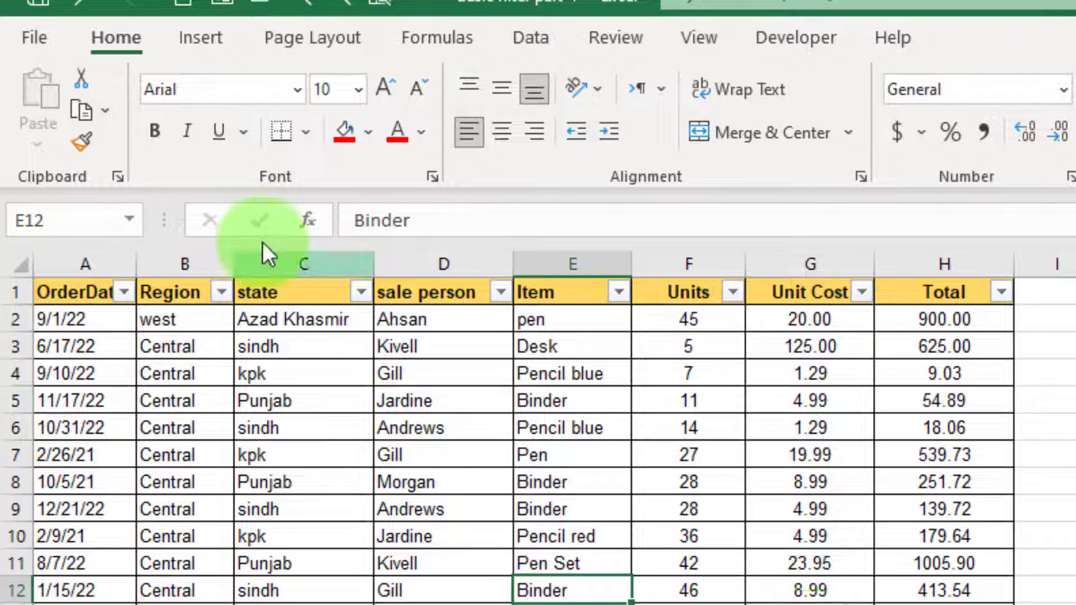
key(ctrl+shift+l)
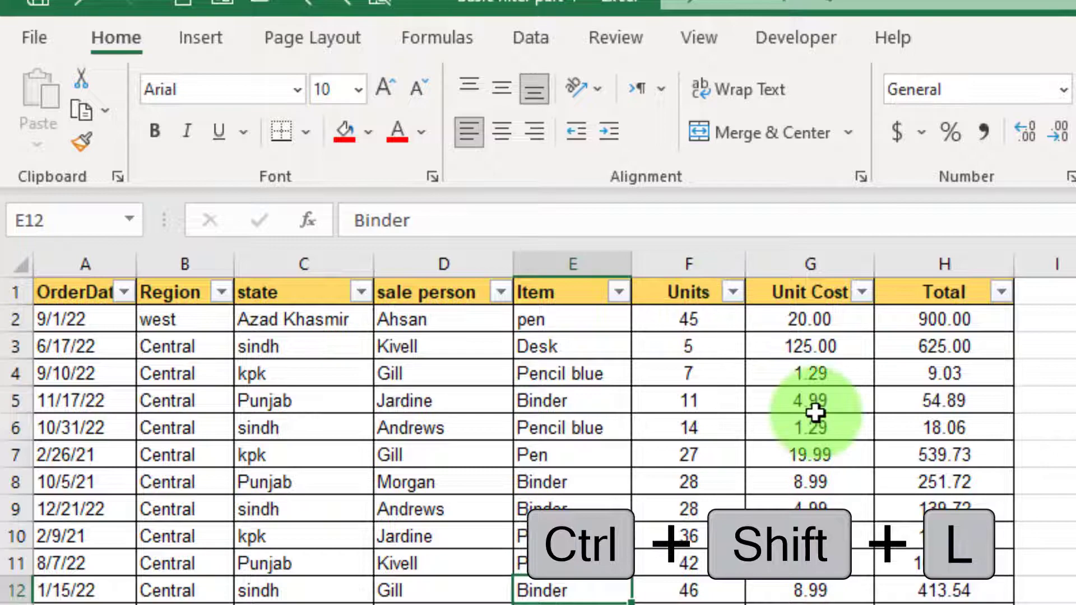
key(ctrl+shift+l)
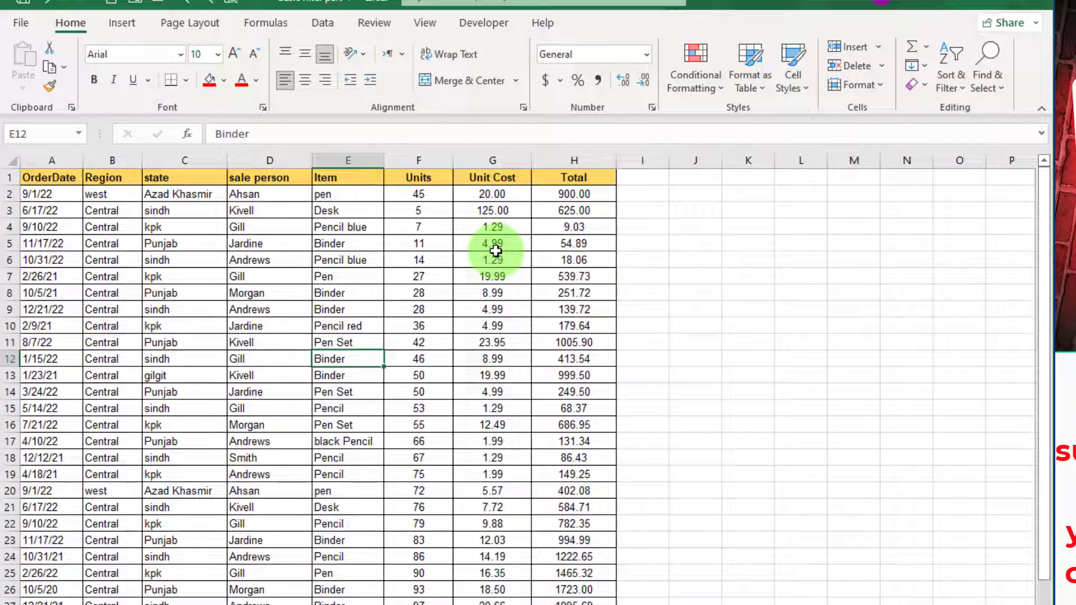
scroll(72, 23, down, 1)
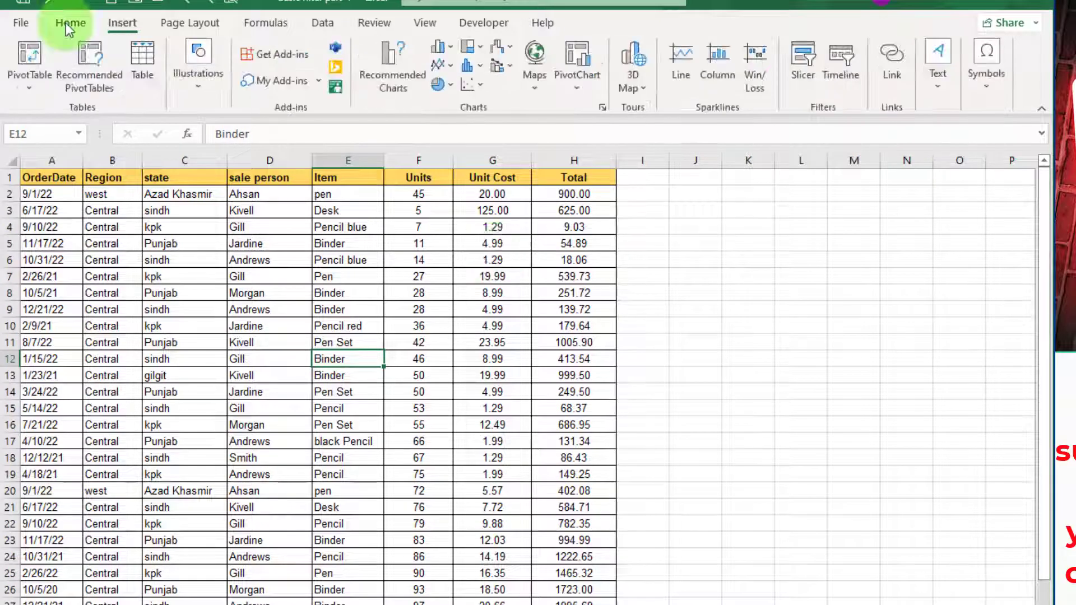
scroll(70, 23, up, 1)
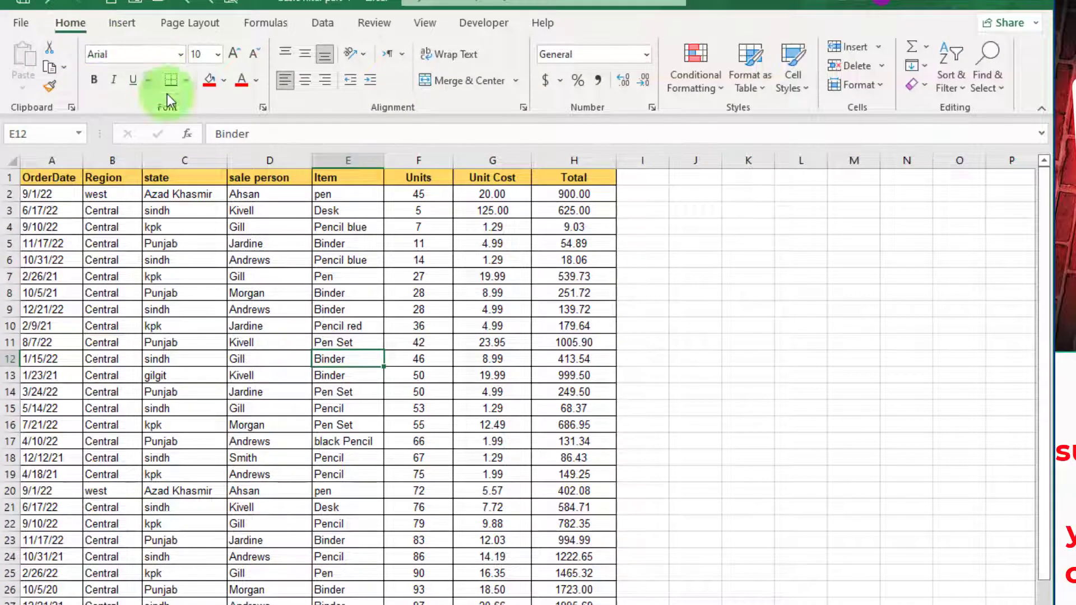
click(956, 88)
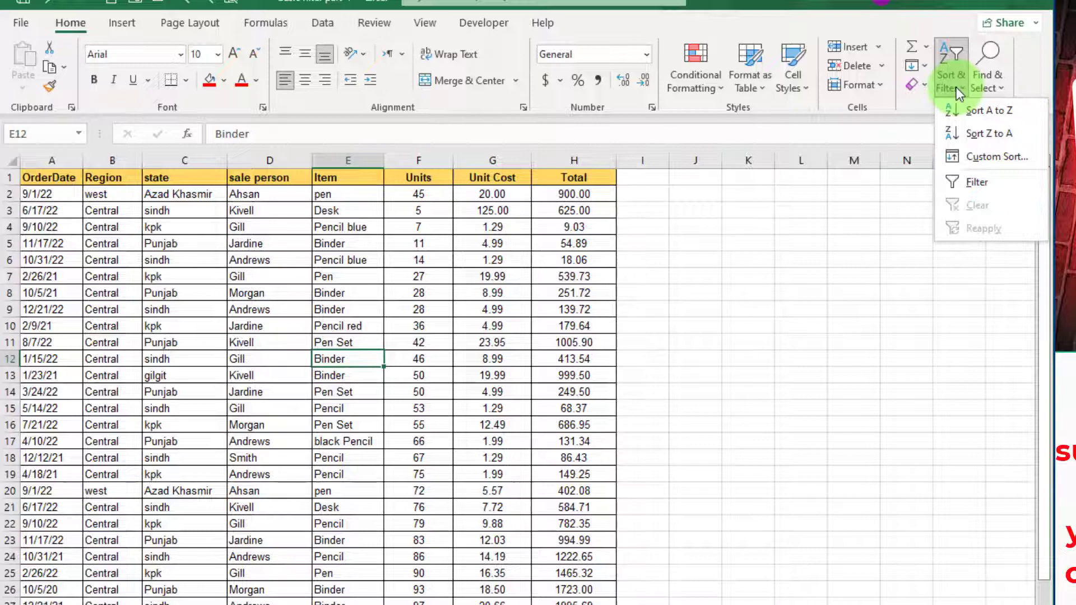
click(984, 178)
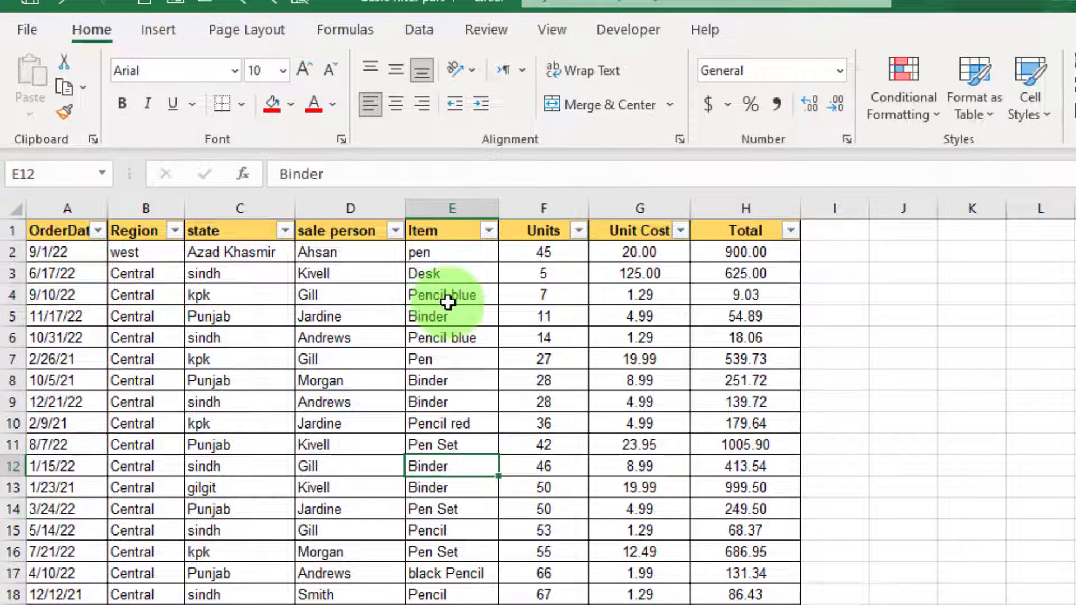
key(ctrl+shift+l)
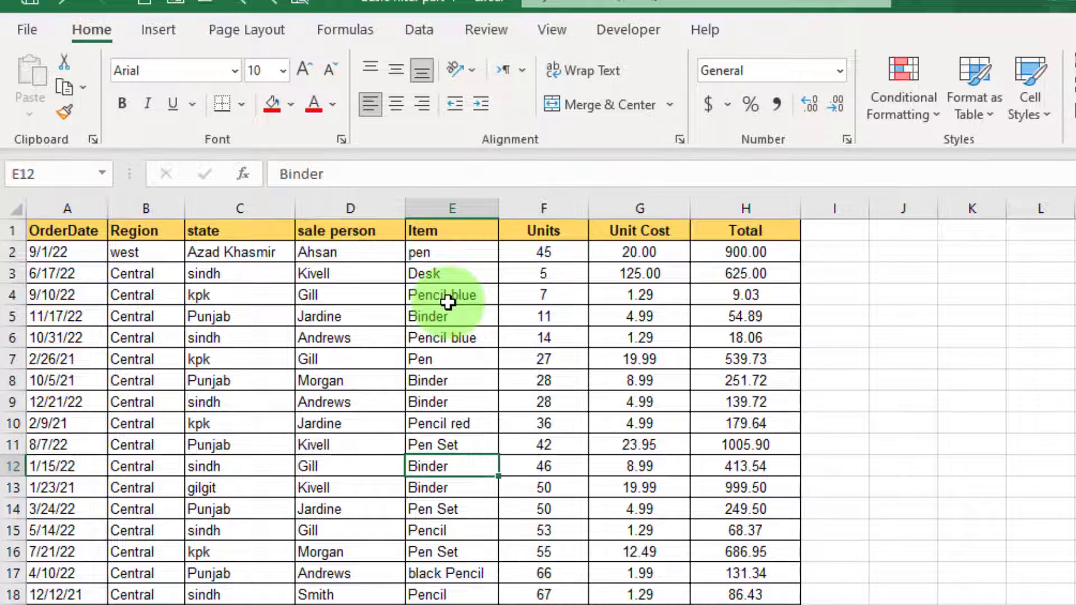
key(ctrl+shift+l)
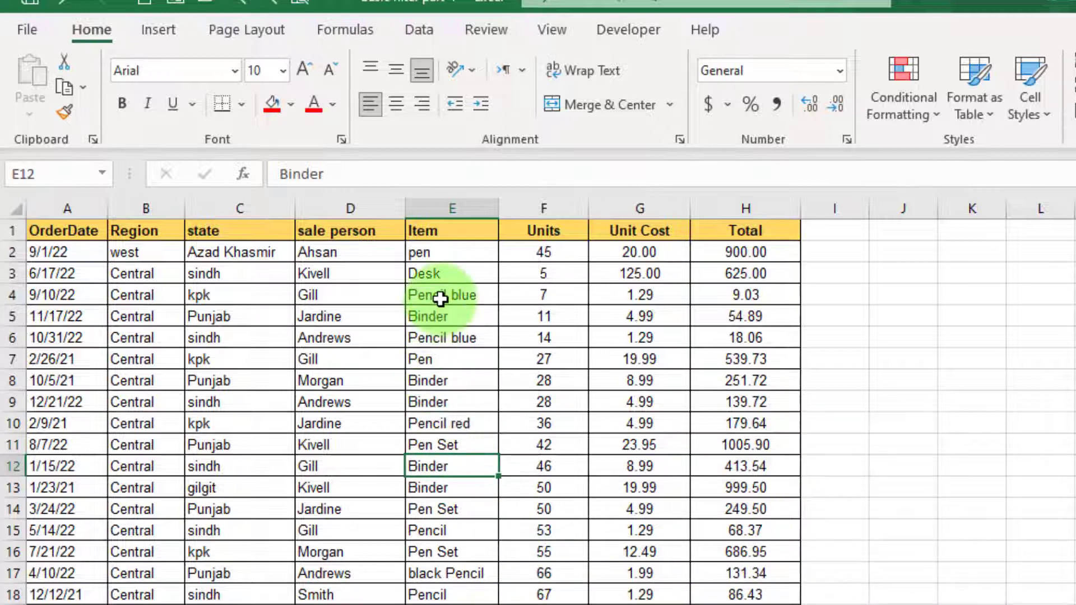
Step: Filter the table by cell E2's Pencil value, leaving 7 of 28 records
click(424, 292)
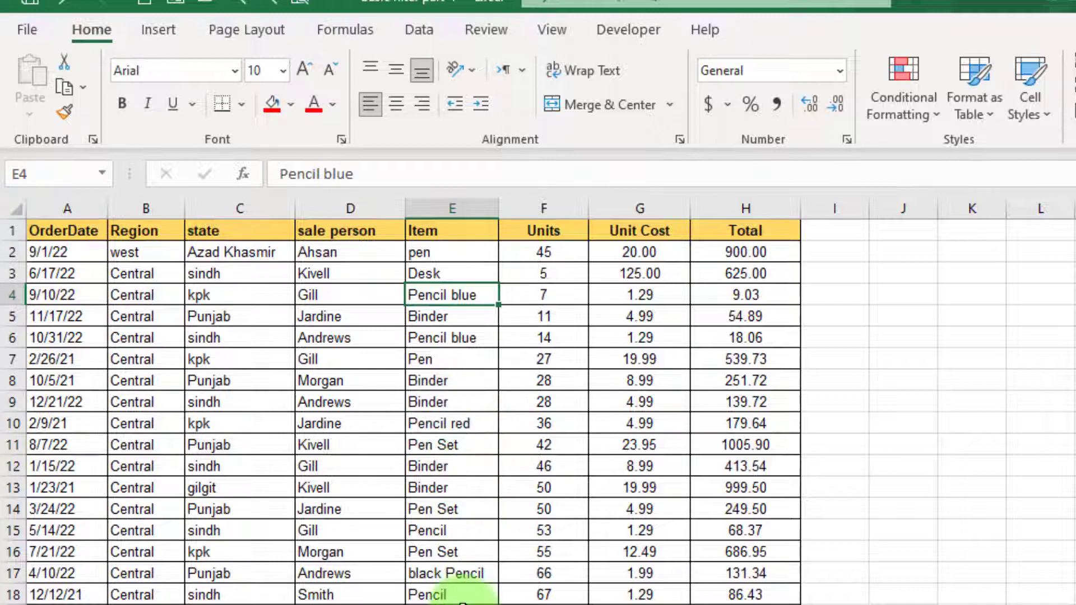
click(440, 533)
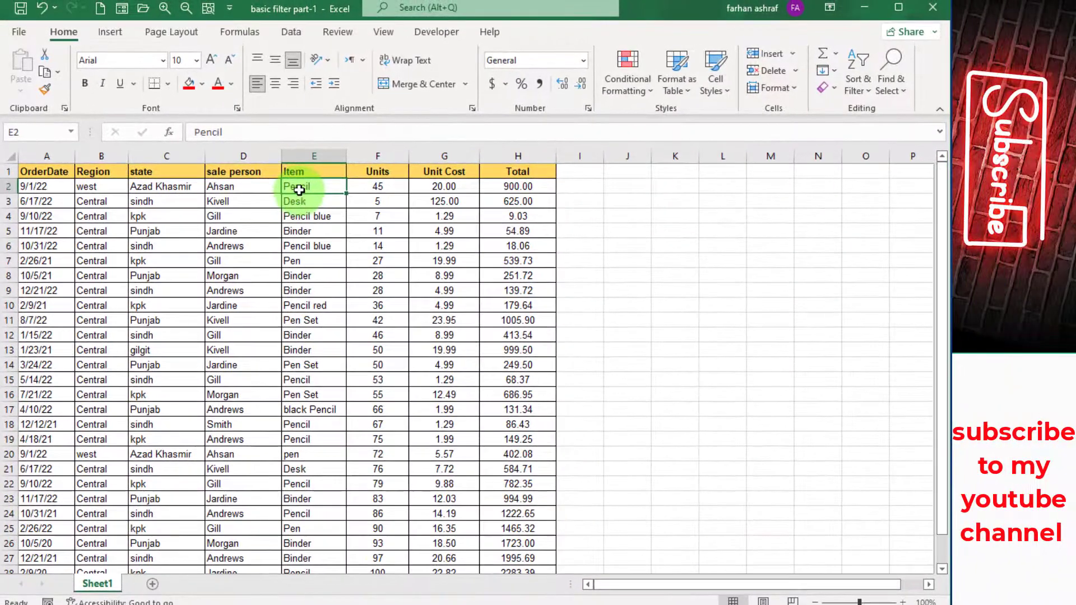
right_click(309, 194)
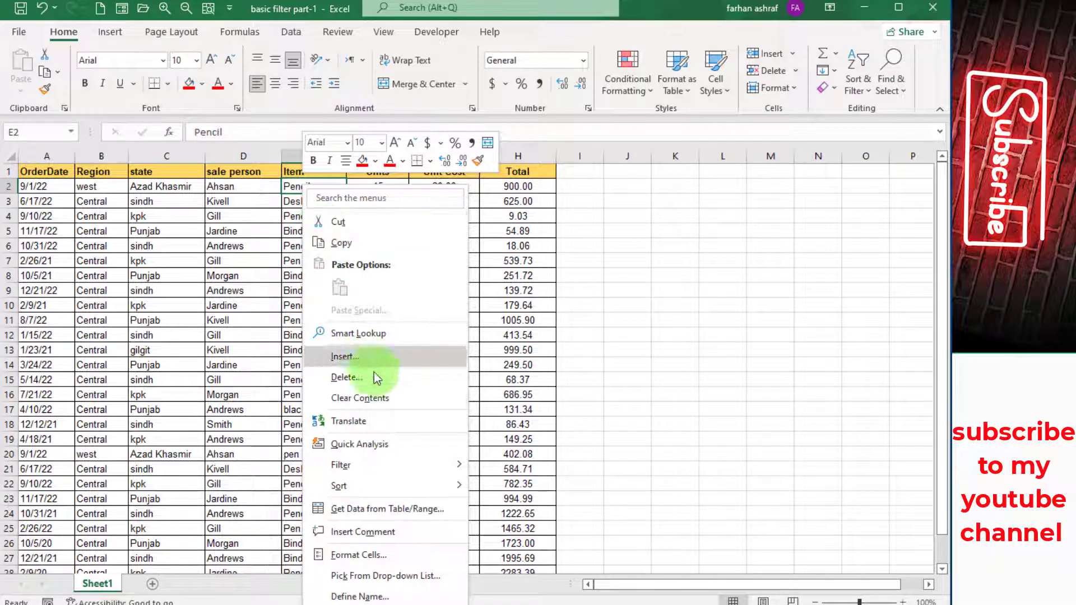
mouse_move(405, 463)
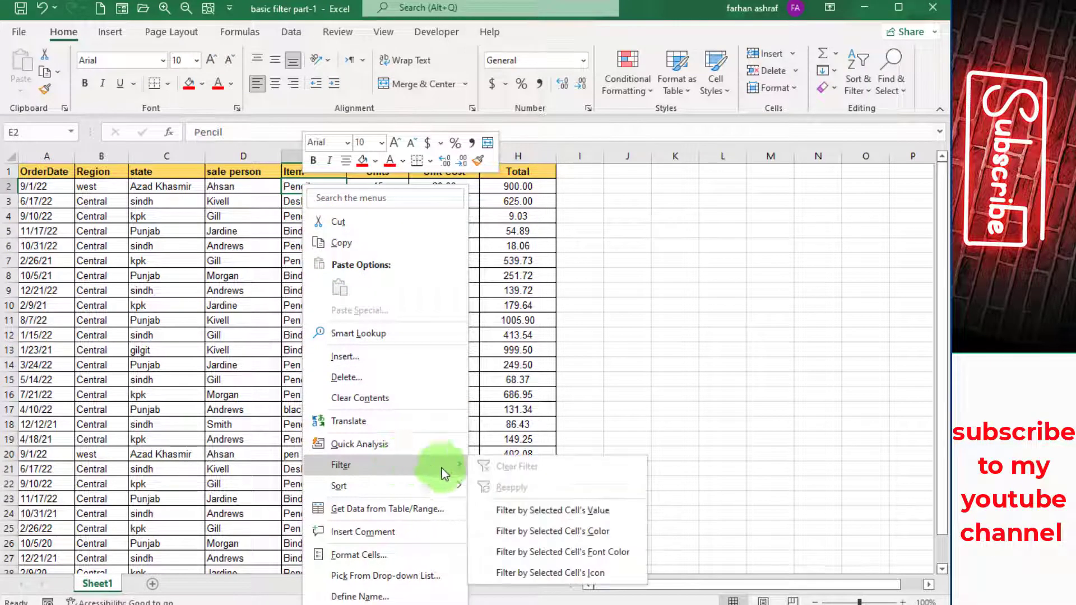
click(554, 512)
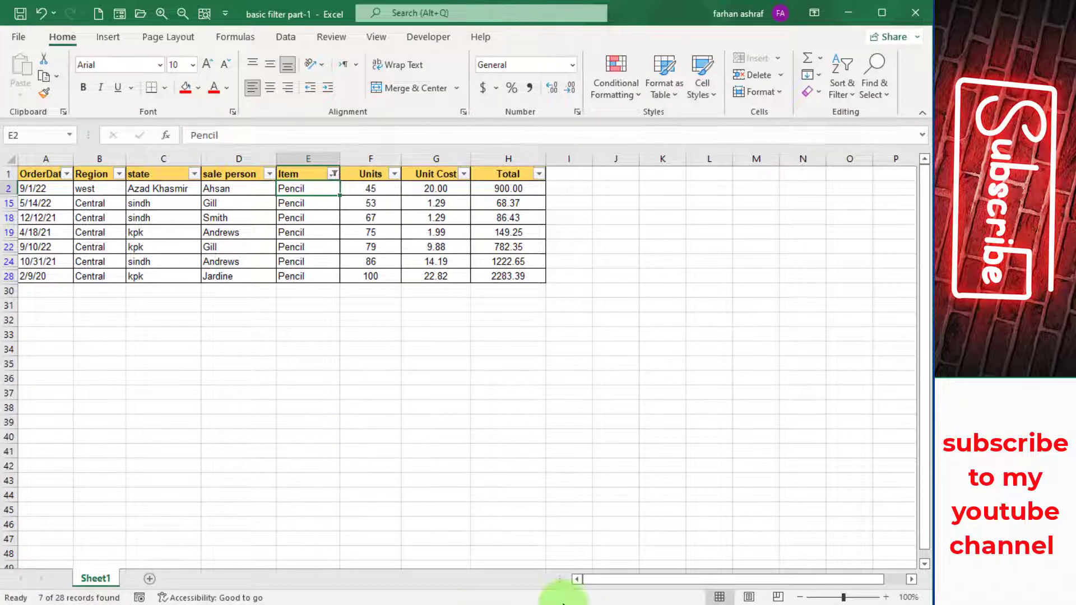
Step: Clear the Item filter, then filter state to Azad Khasmir and sindh only (11 of 28 records)
click(334, 174)
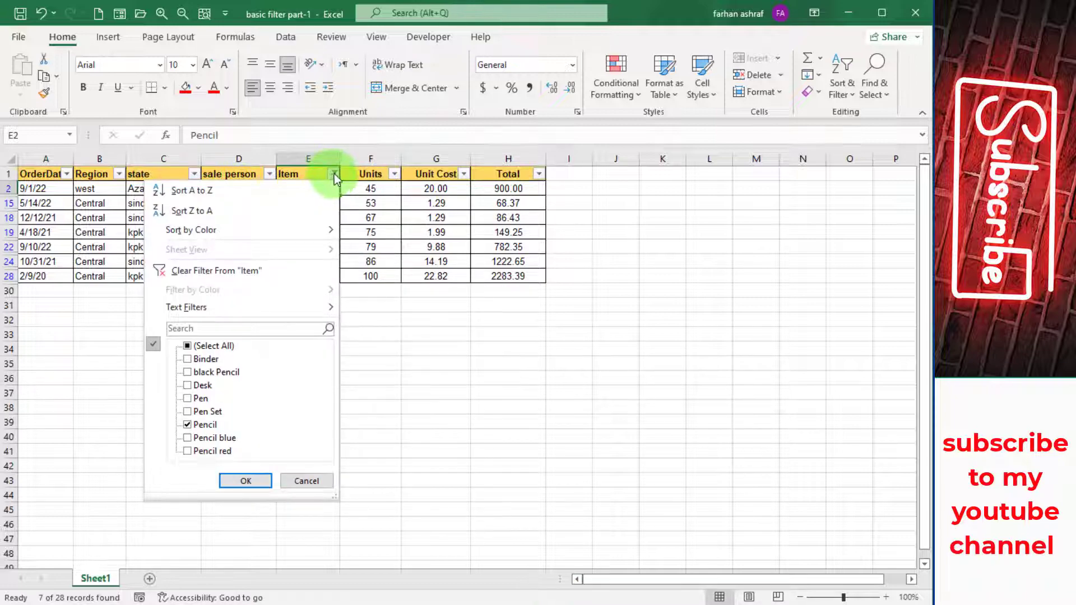
click(241, 272)
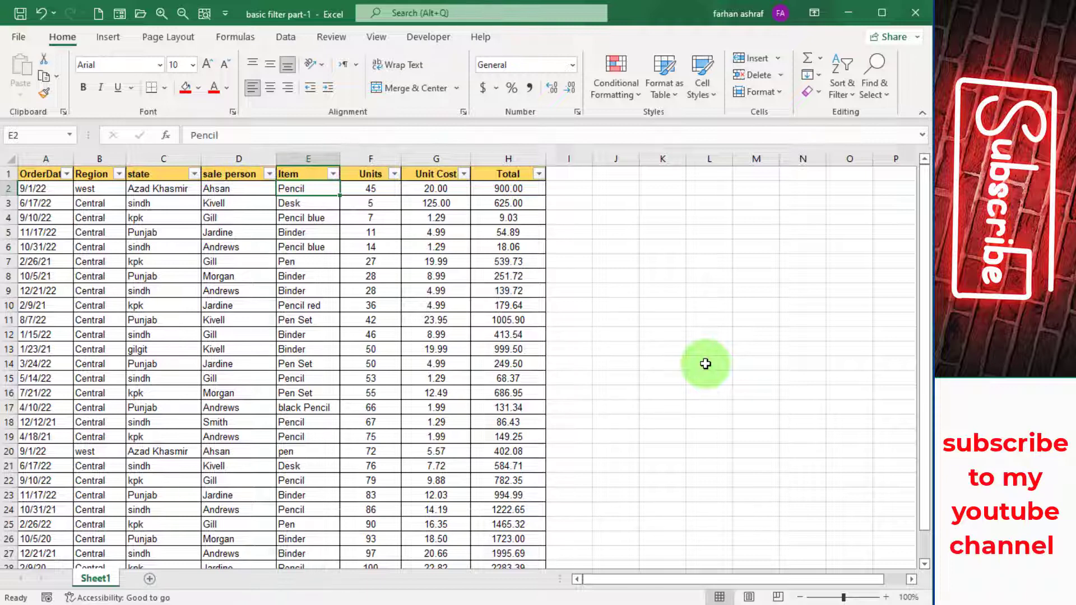
click(194, 174)
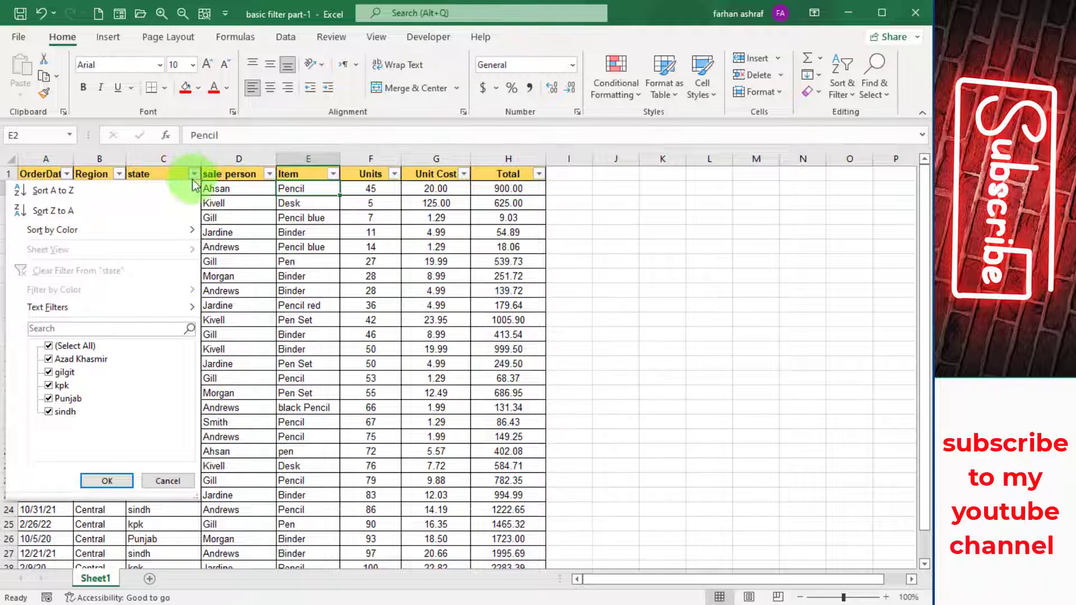
click(48, 347)
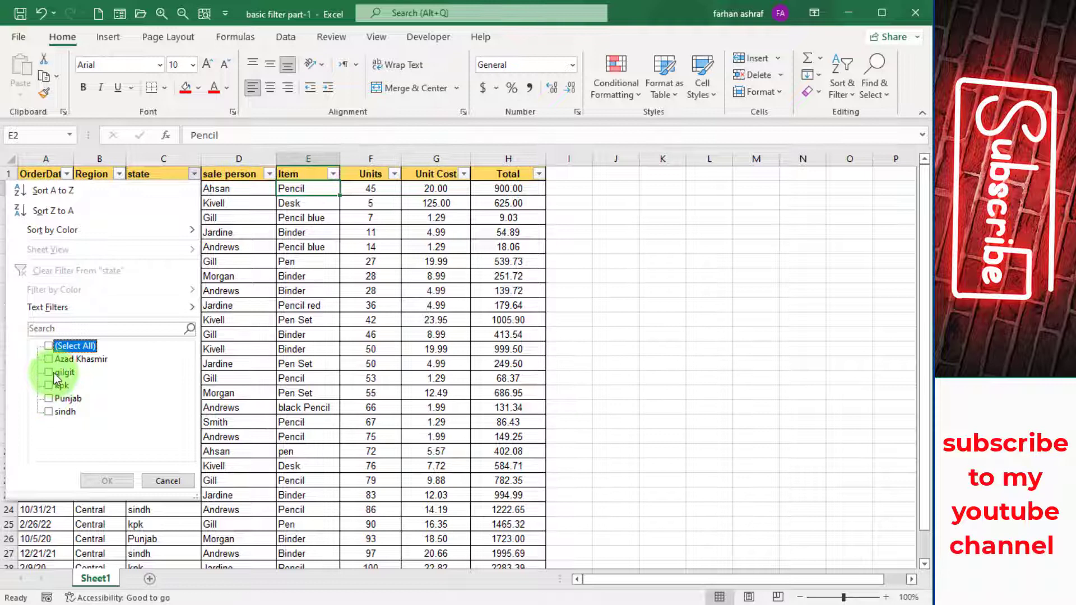
click(52, 361)
click(54, 412)
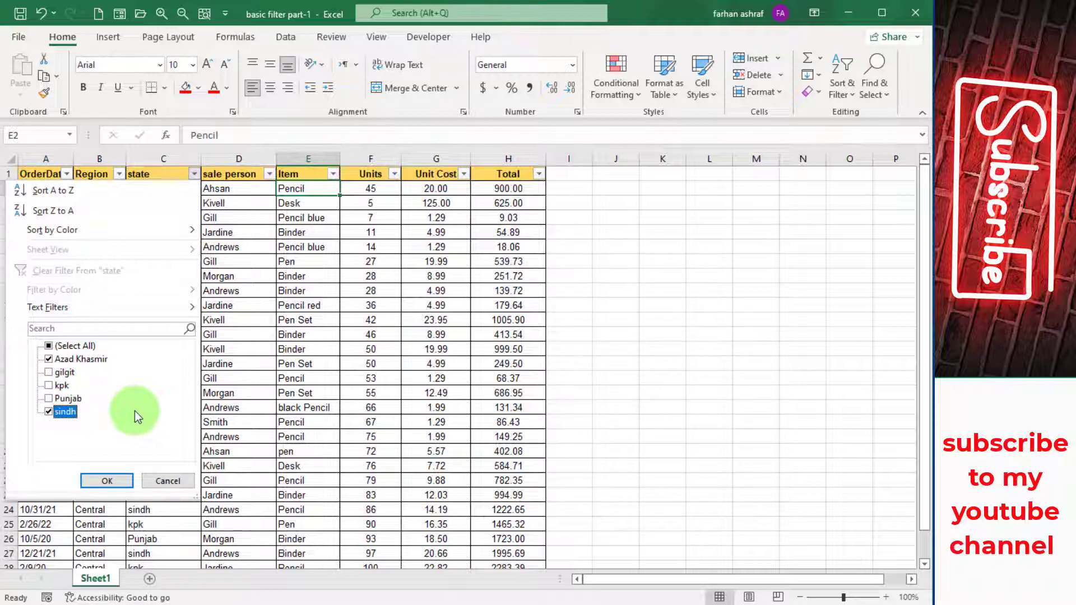
click(107, 481)
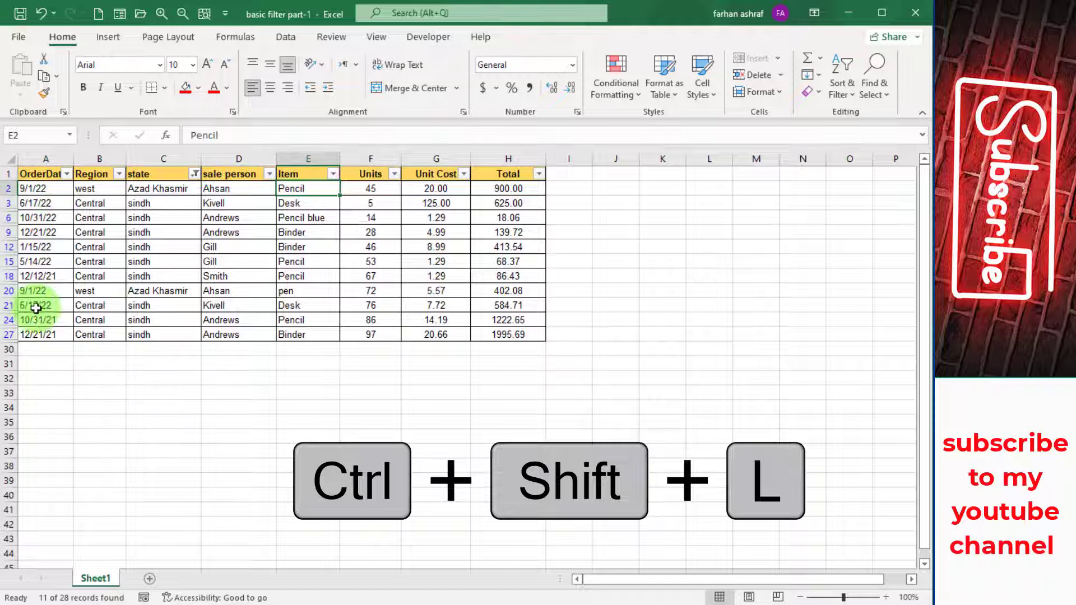
Step: Reset the state filter and filter Item by the search *pencil*, showing 11 of 28 records
key(ctrl+shift+l)
key(ctrl+shift+l)
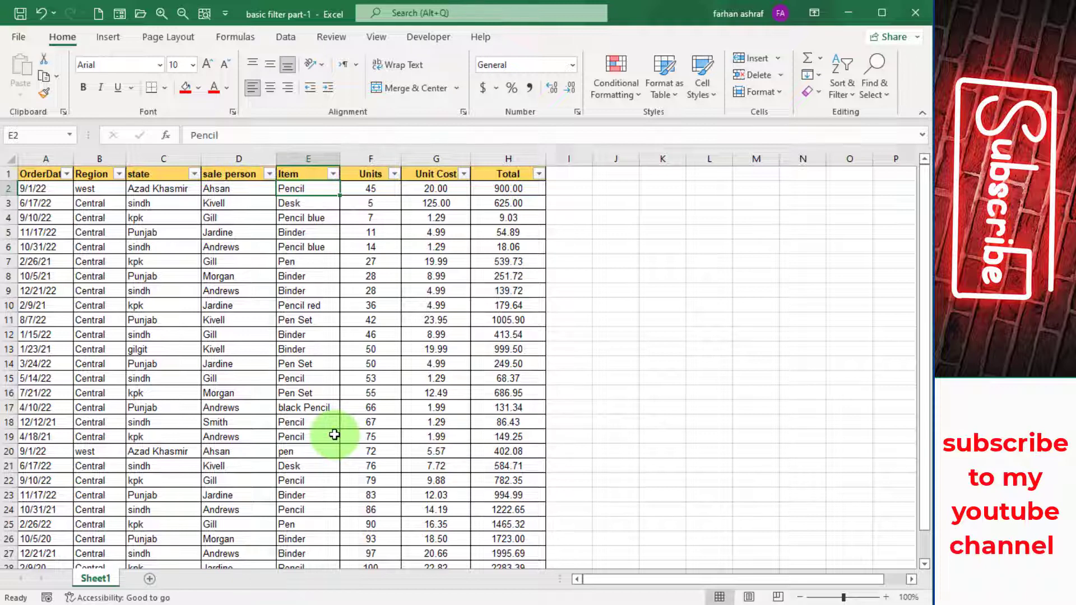
click(333, 175)
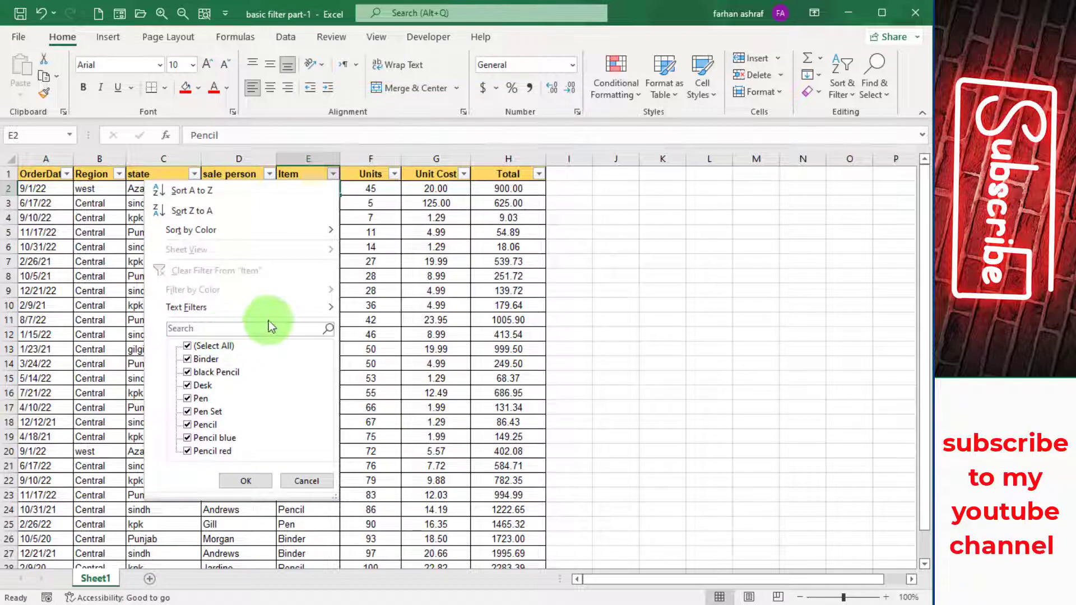
click(223, 330)
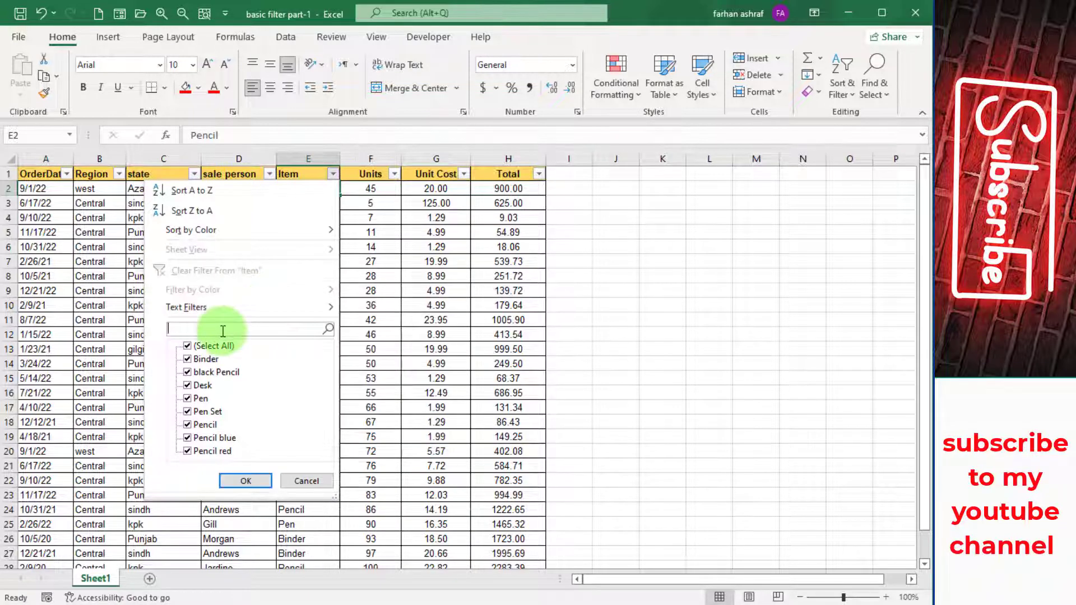
text(*)
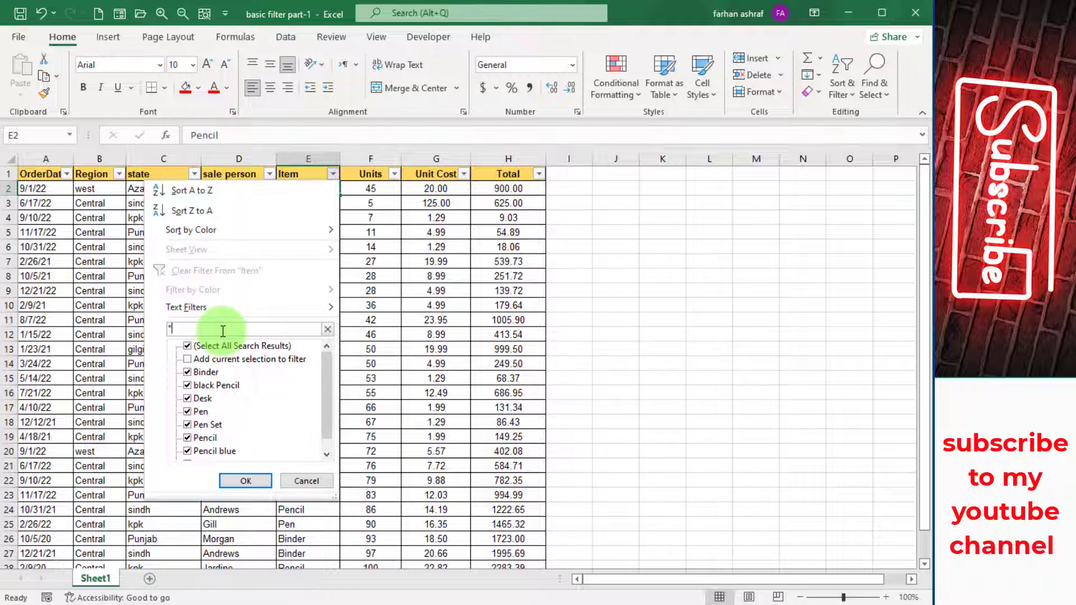
text(pencil)
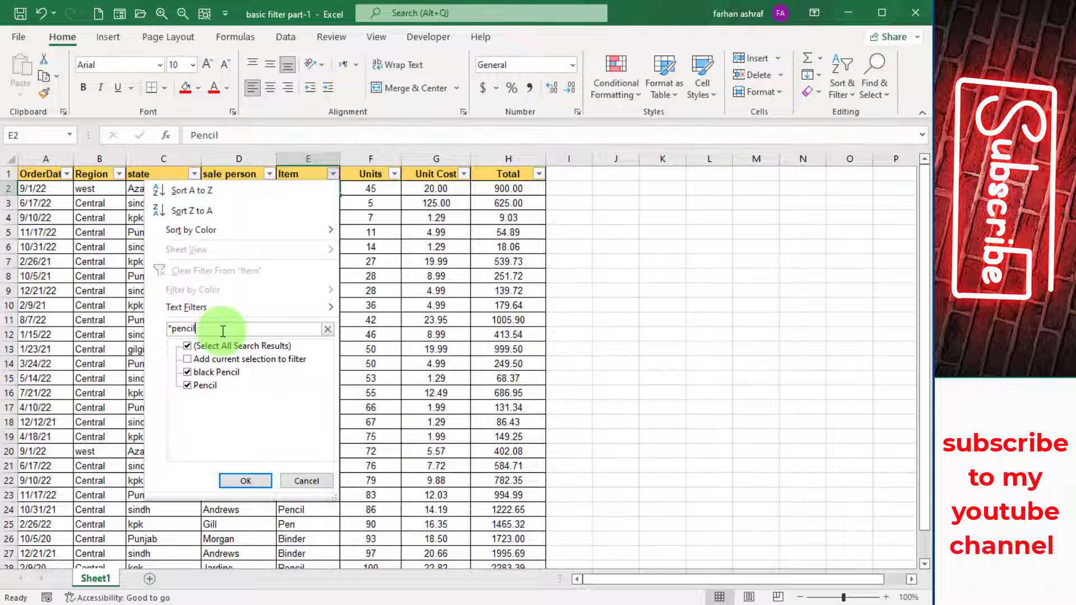
text(*)
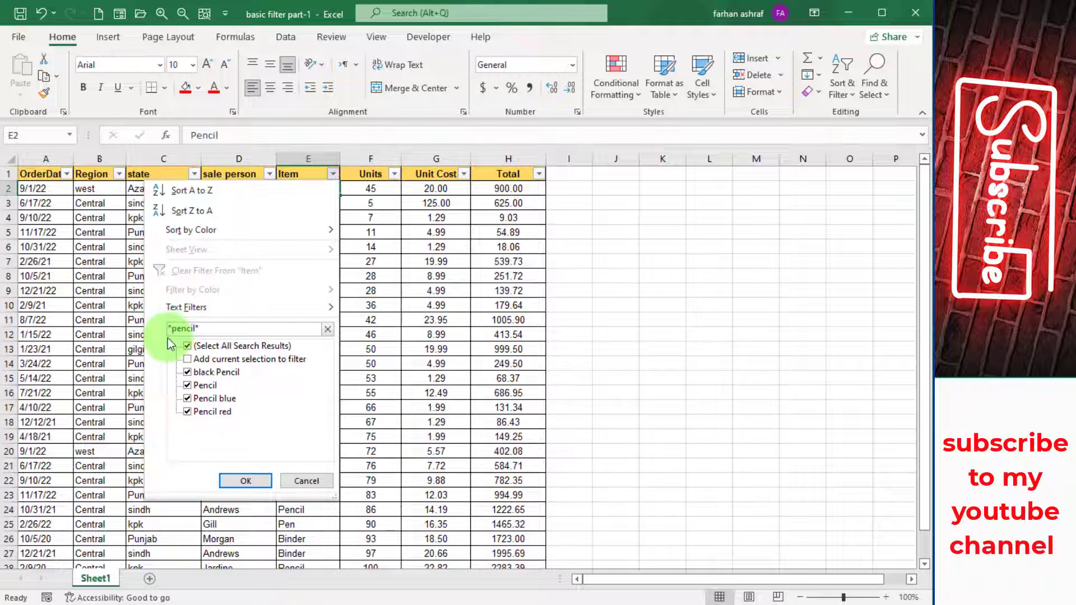
click(230, 479)
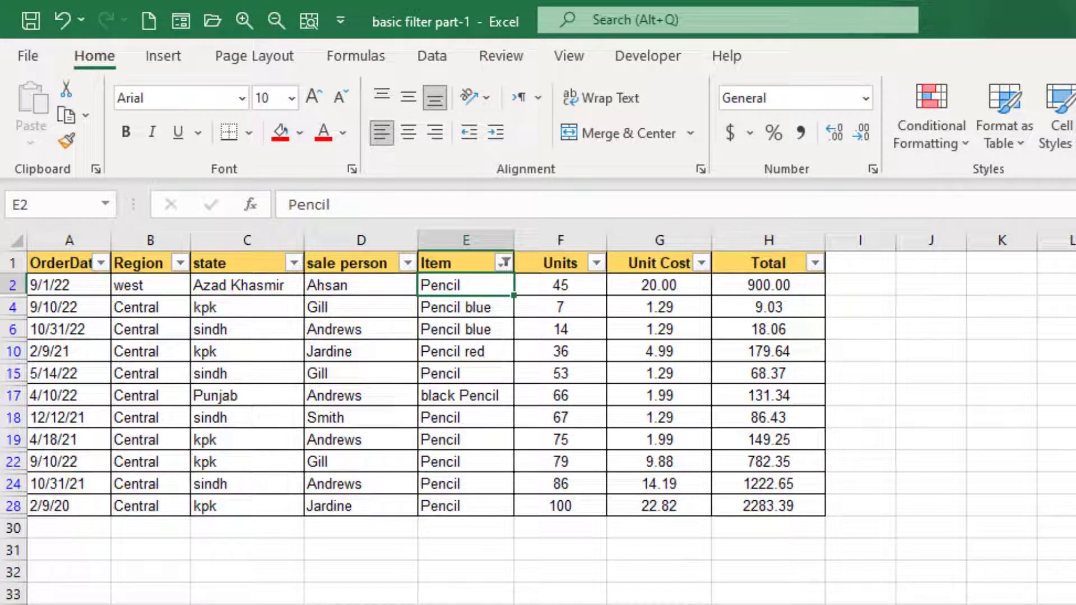
Step: Select the black Pencil, Pencil red and Pencil blue cells to check the filtered results
click(465, 397)
click(473, 353)
click(480, 331)
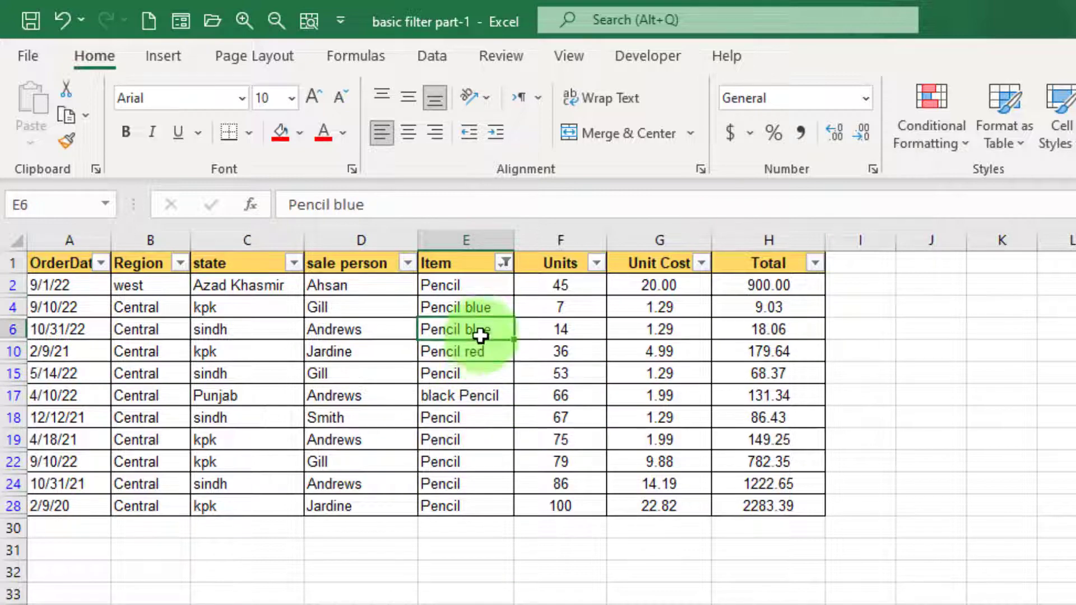
click(486, 359)
click(486, 397)
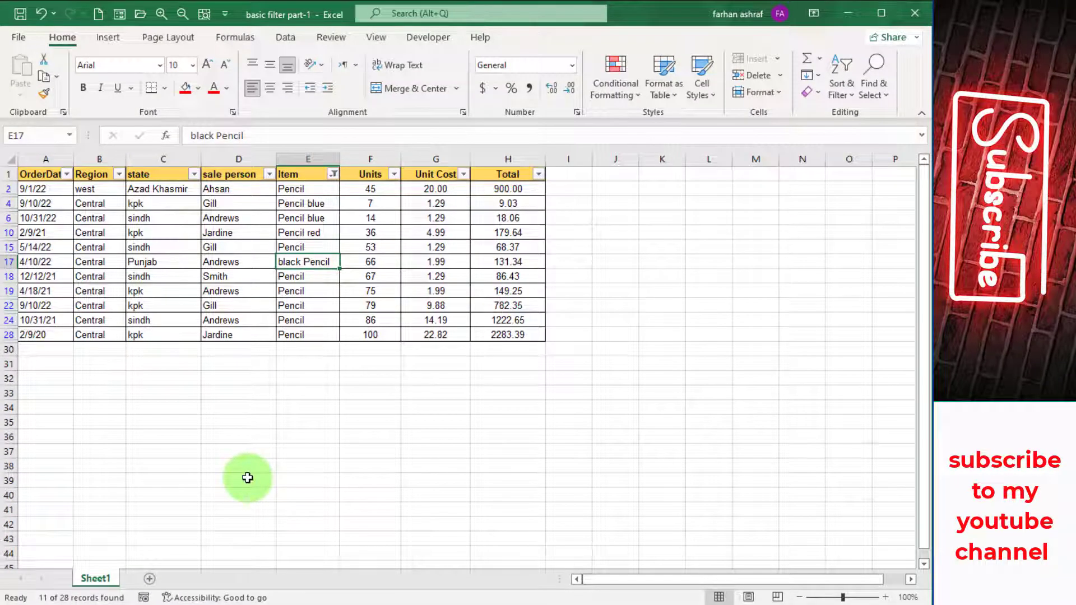
Step: Clear the Item filter and re-filter Item to only Pen and Pencil
click(333, 175)
click(253, 271)
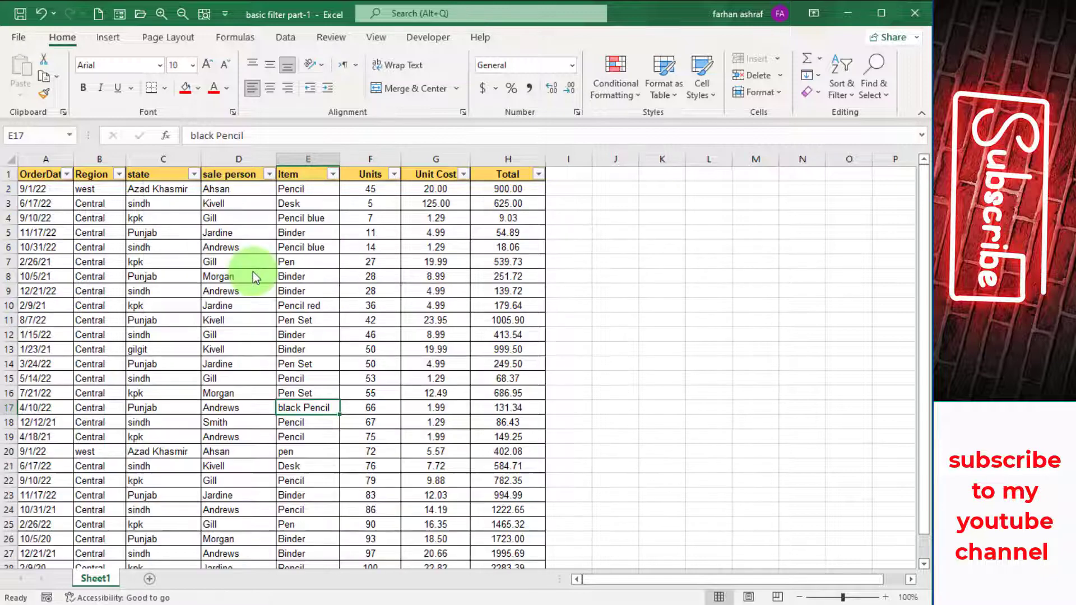
click(239, 436)
click(333, 174)
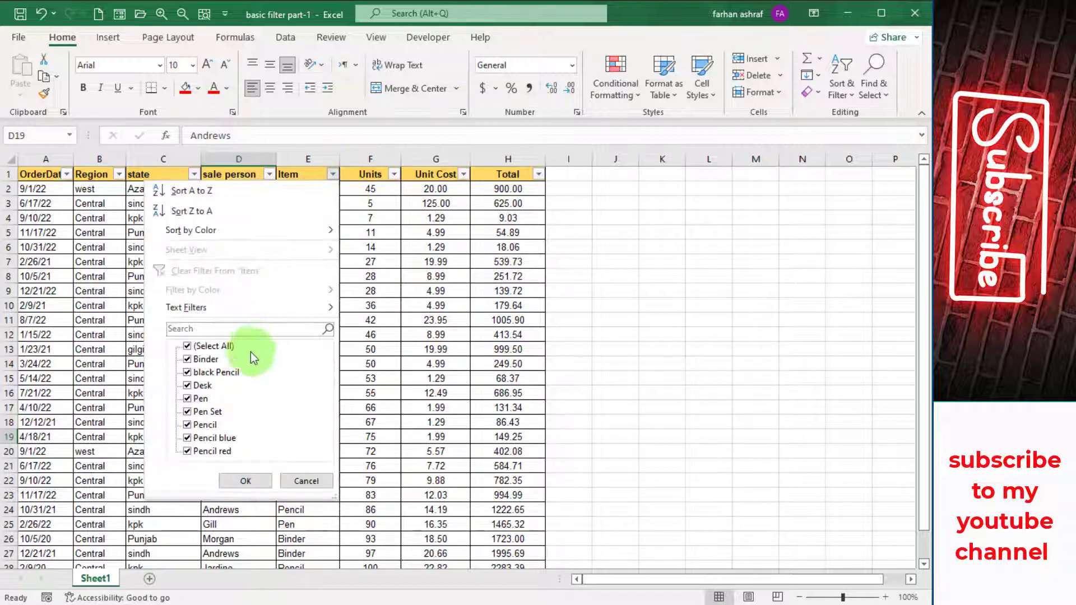
click(188, 346)
click(187, 401)
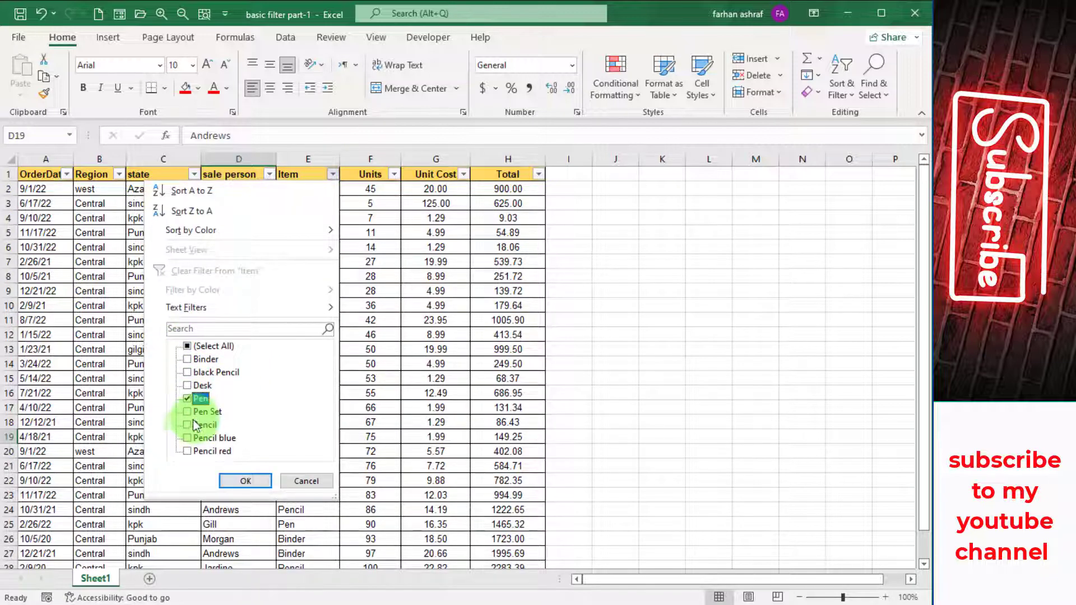
click(245, 478)
Step: Filter the sale person column to the three chosen salespeople
click(270, 174)
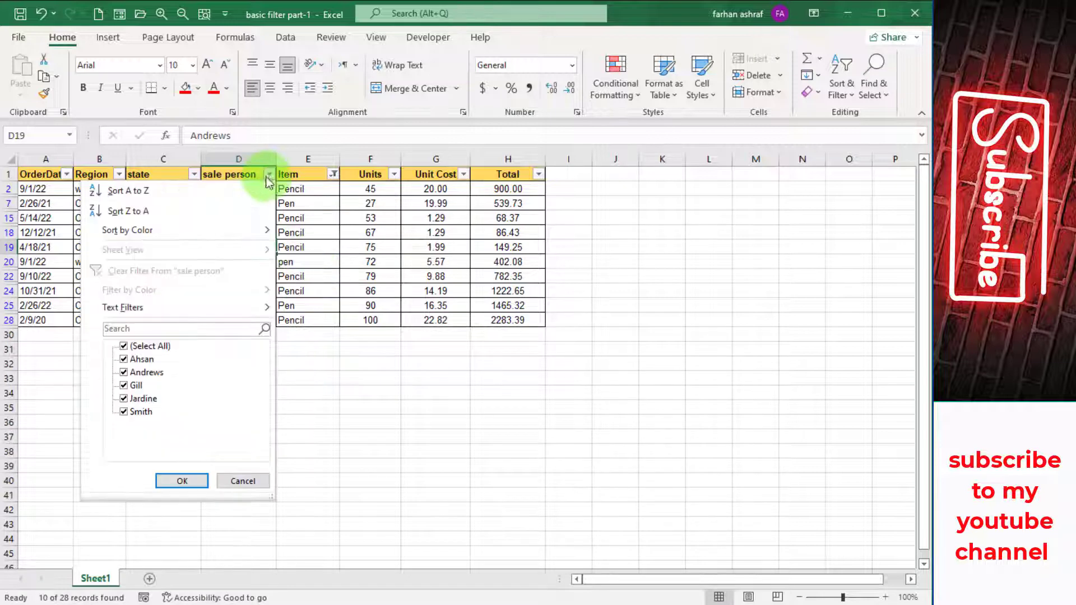
click(125, 346)
click(124, 359)
click(125, 385)
click(124, 398)
click(182, 480)
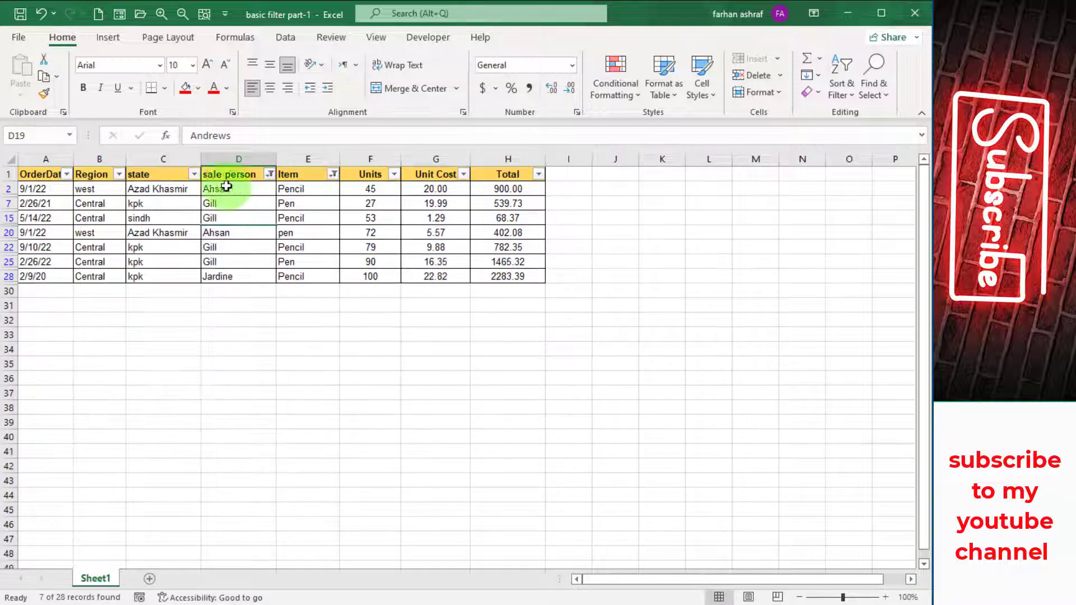
Step: Filter state to Azad Khasmir and sindh, narrowing the table to 3 of 28 records
click(194, 175)
click(62, 346)
click(62, 359)
click(61, 386)
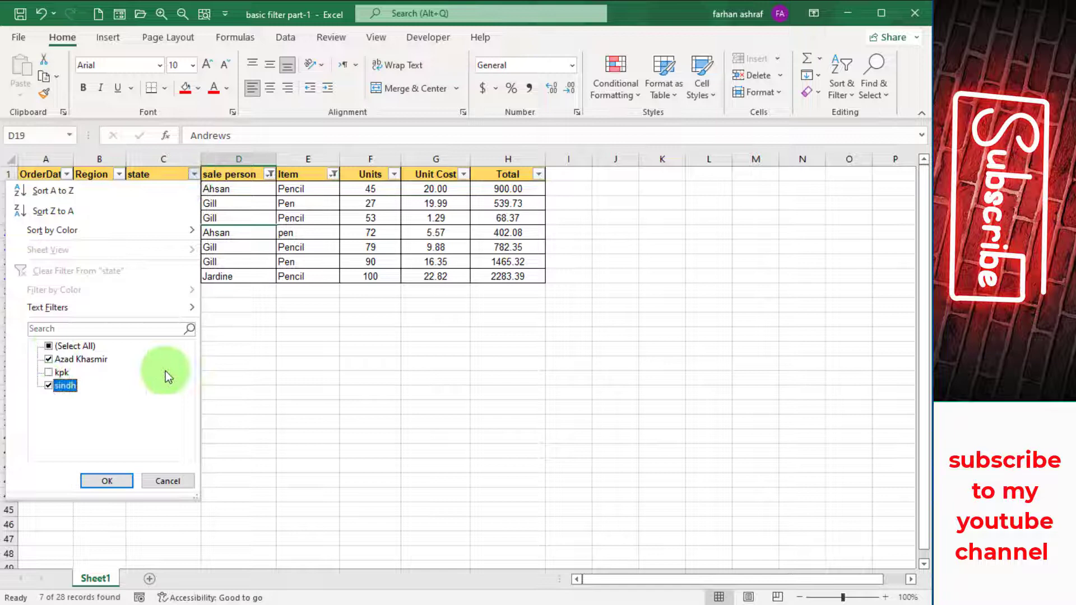
click(106, 481)
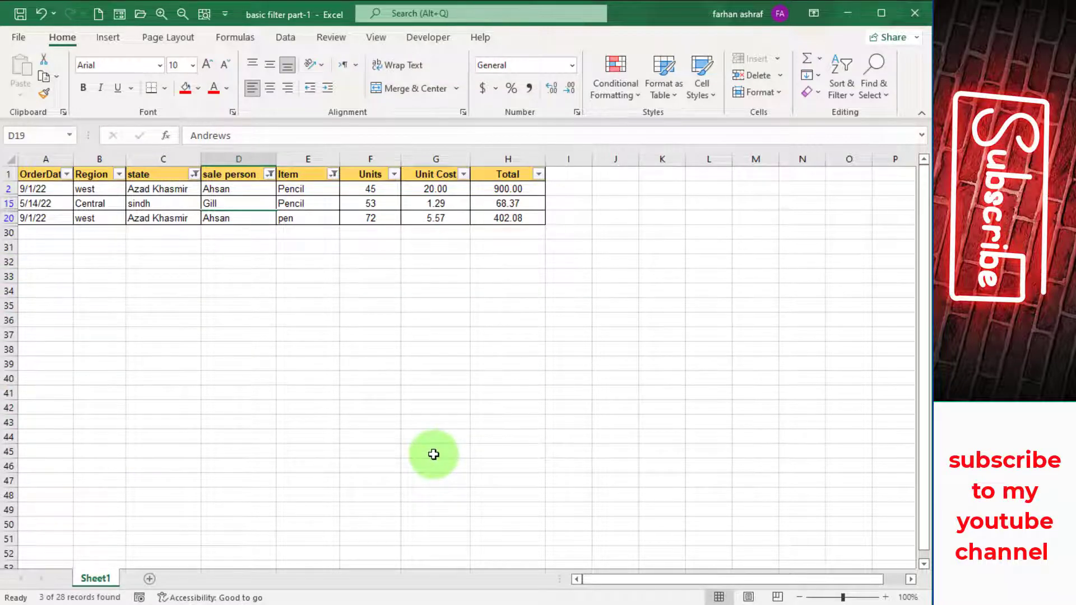
click(108, 37)
click(59, 38)
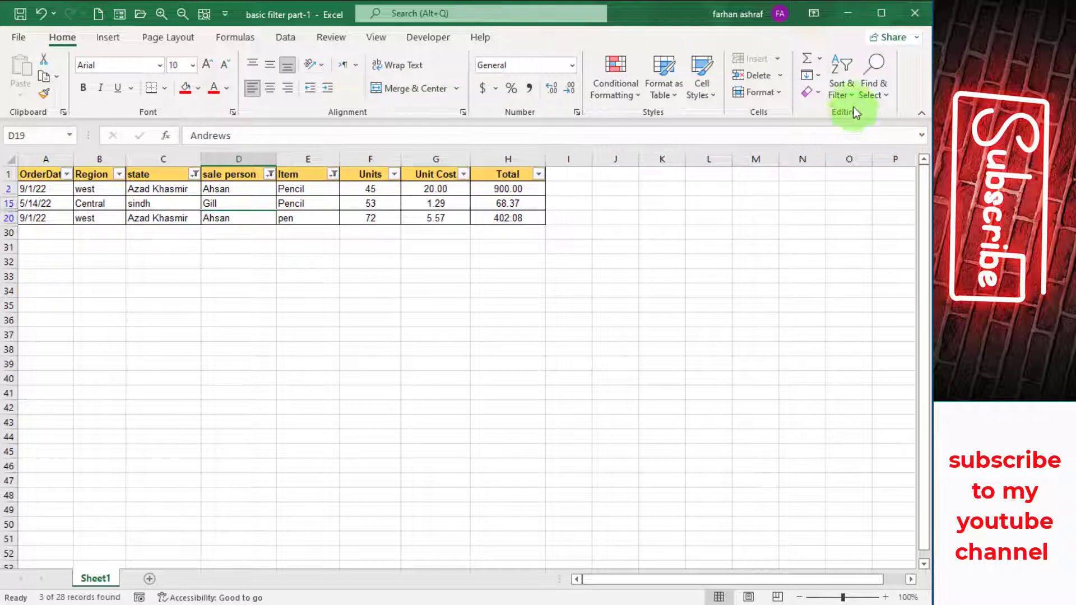
Step: Clear all filters via Sort & Filter so all 28 records show again
click(847, 91)
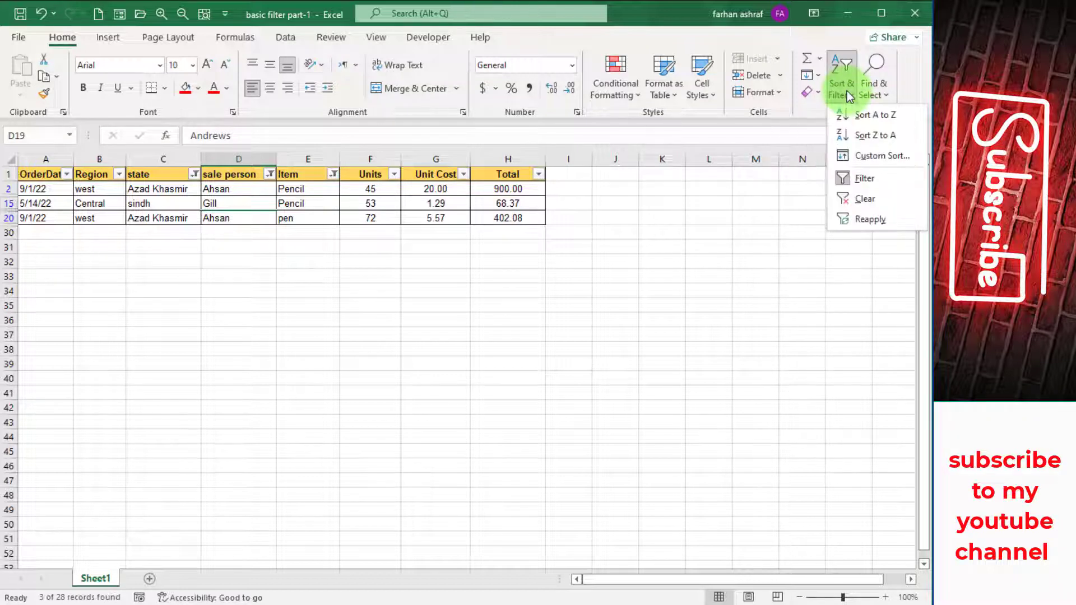
click(863, 198)
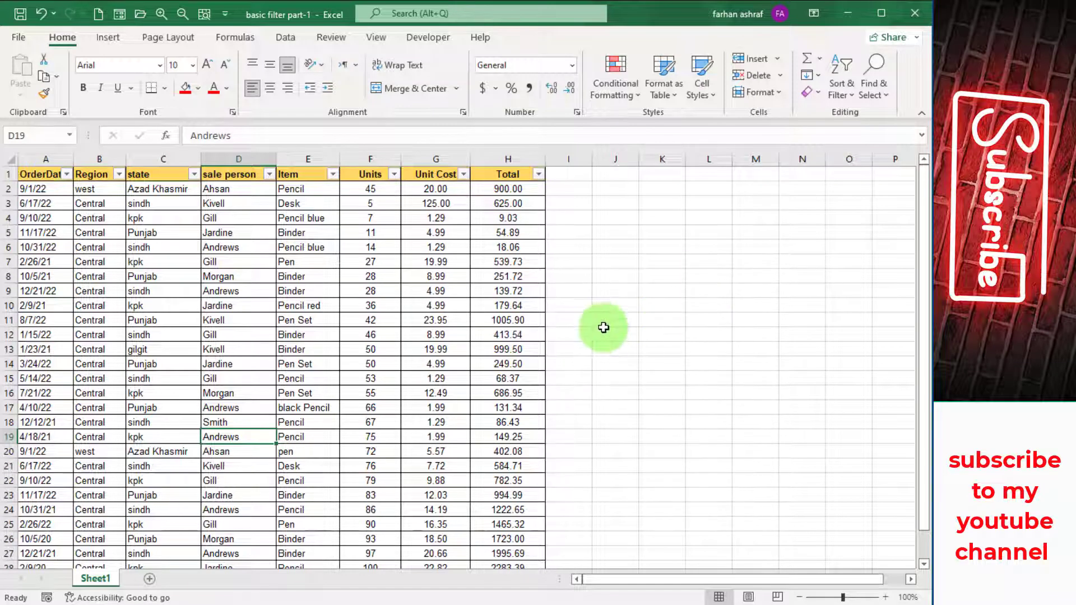
key(ctrl+z)
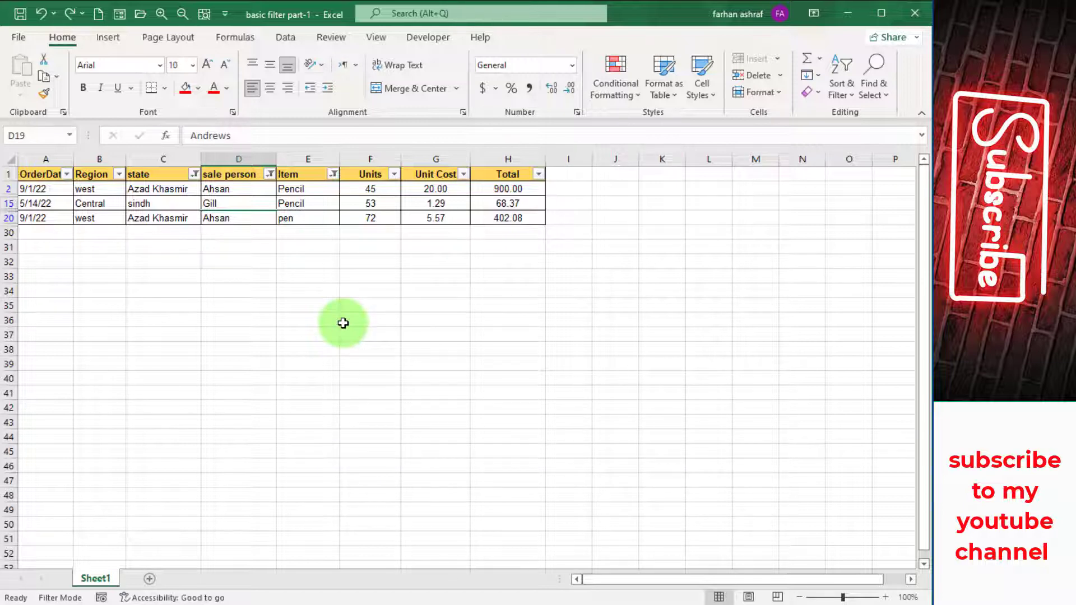
key(ctrl+shift+l)
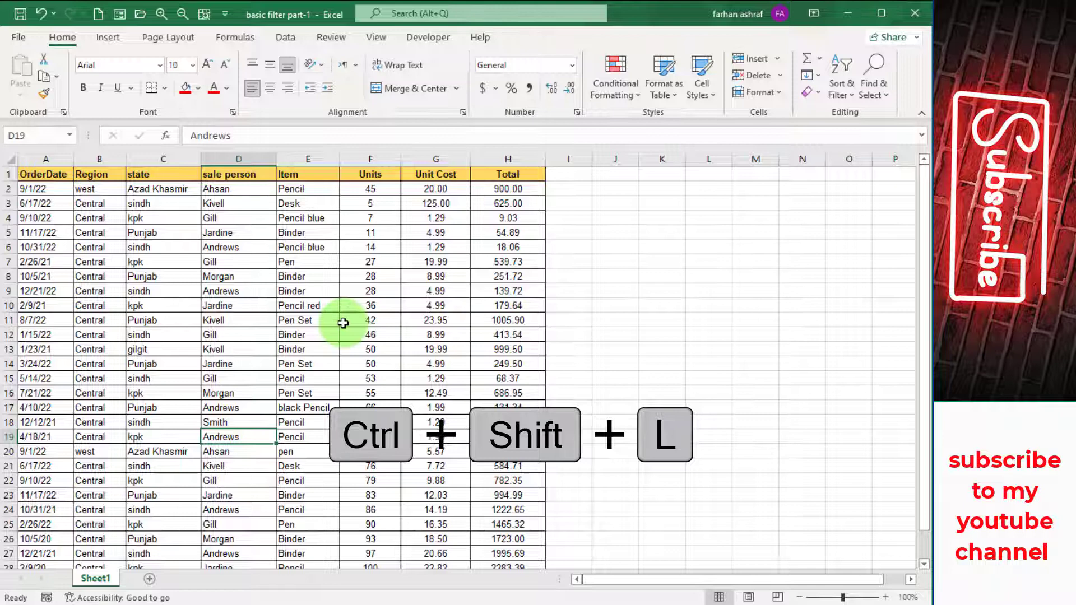
key(ctrl+shift+l)
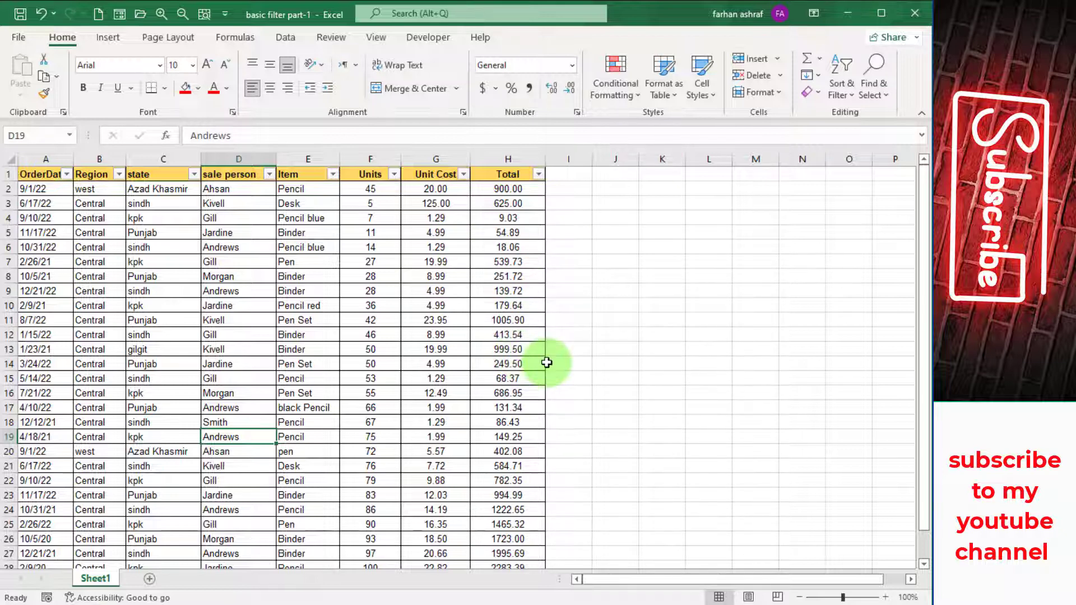
Step: Fill Total cells H2 and H4 red
click(507, 189)
click(227, 88)
click(213, 117)
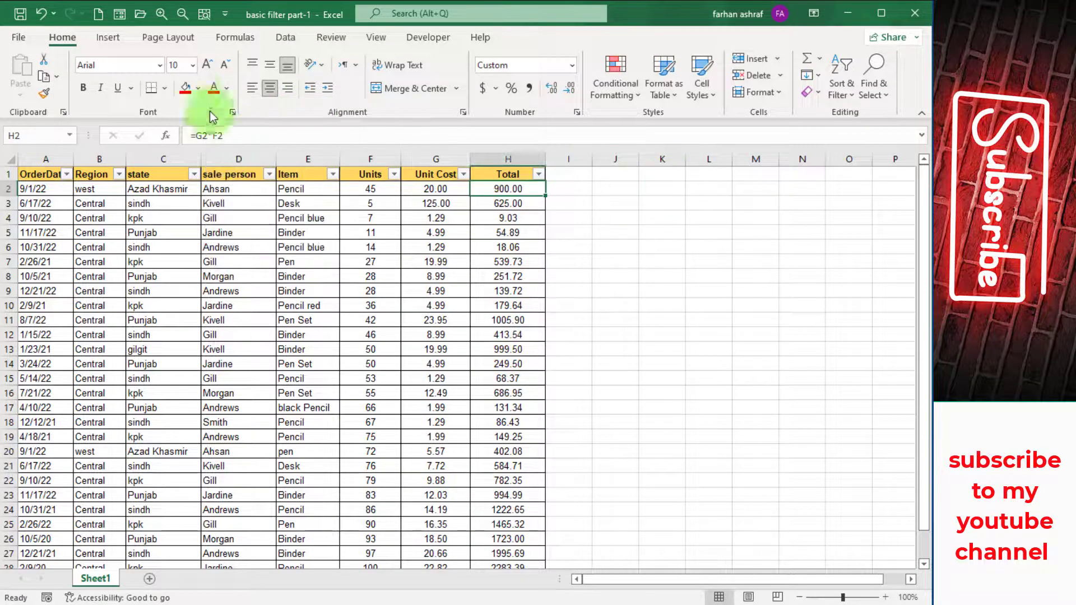
click(187, 90)
click(508, 218)
click(187, 91)
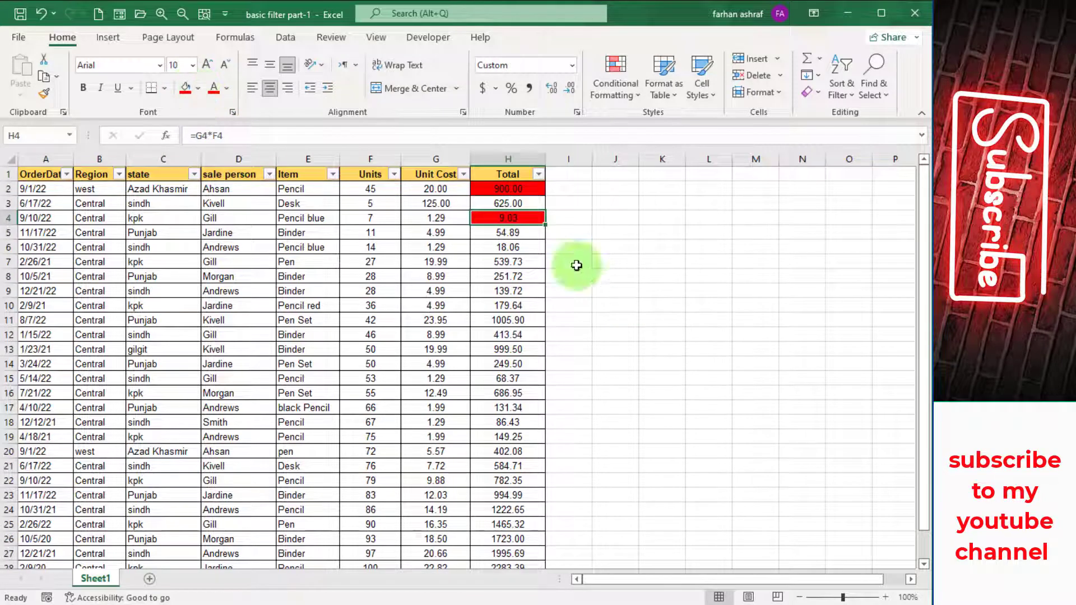
Step: Fill H6 light green and copy the green fill to H13:H15 and H21:H22
click(507, 247)
click(198, 88)
click(240, 219)
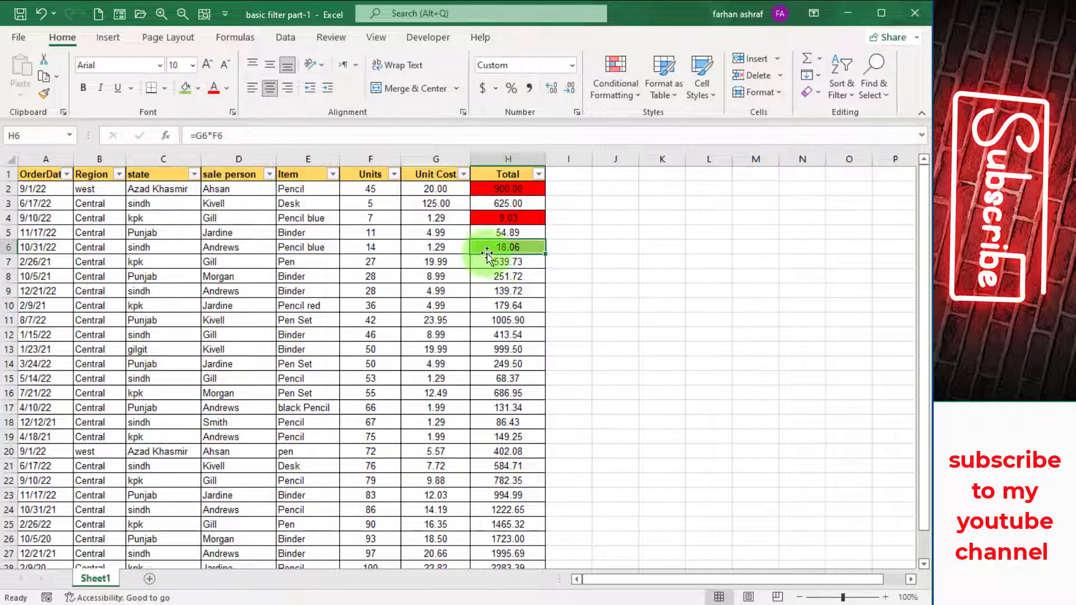
click(45, 94)
drag(507, 350, 508, 378)
mouse_move(508, 480)
mouse_down()
mouse_move(519, 495)
mouse_move(530, 480)
mouse_up()
click(521, 349)
click(44, 93)
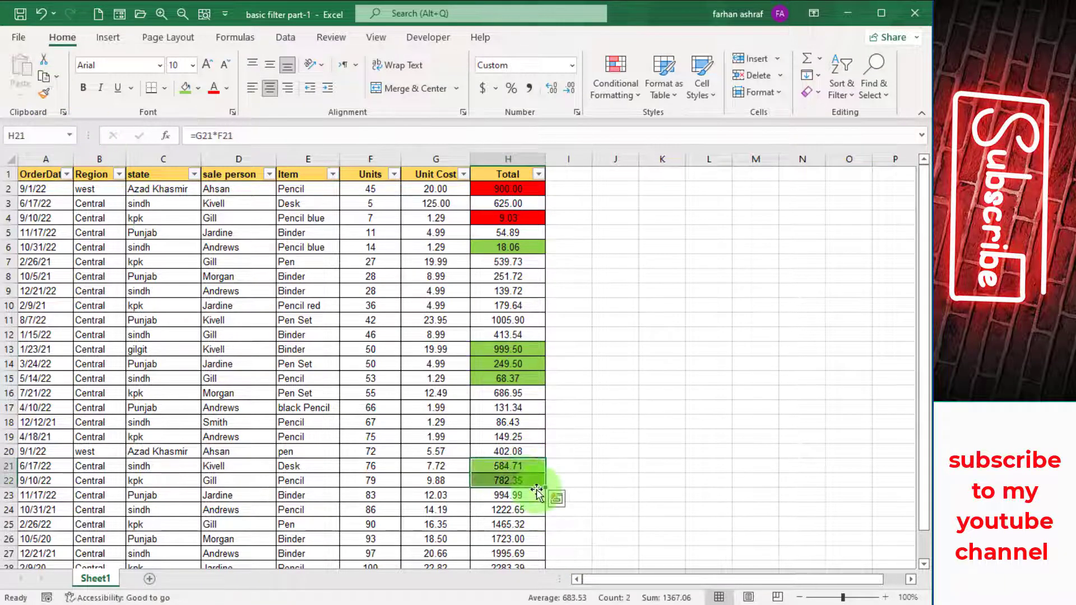
click(568, 466)
Step: Copy the red fill to H18:H19 and H10:H11 with Format Painter
click(522, 218)
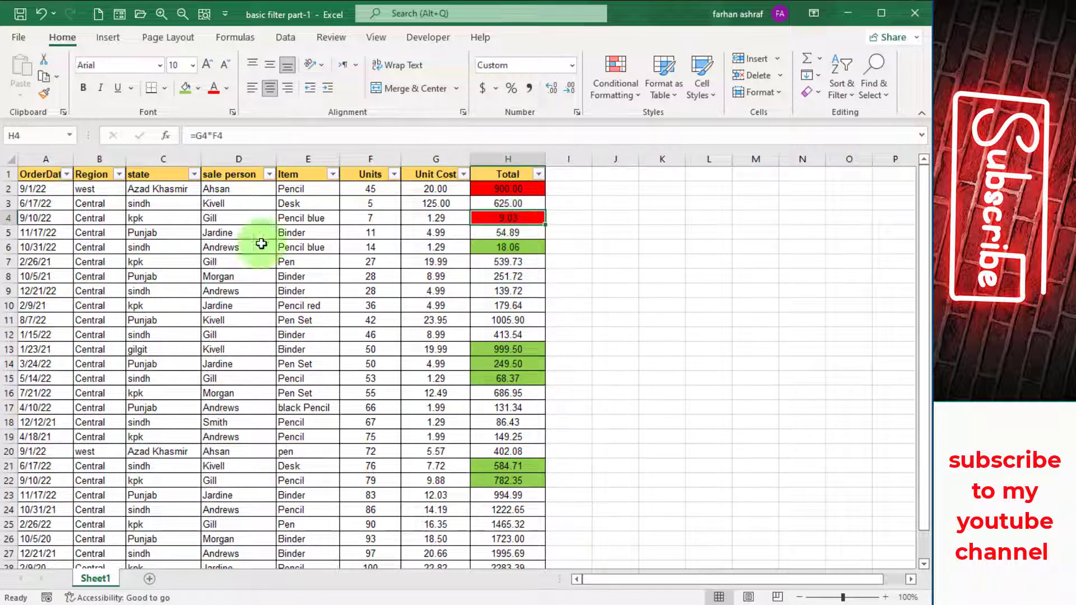
click(45, 93)
drag(508, 422, 518, 437)
drag(507, 305, 519, 320)
click(501, 191)
click(44, 93)
click(512, 303)
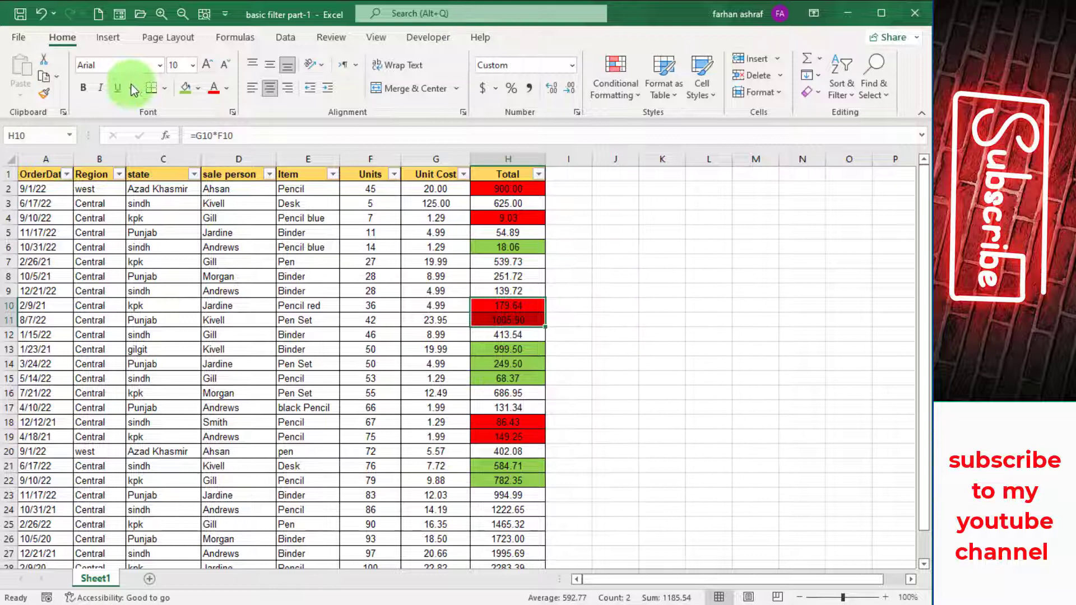
Step: Fill H7 orange and copy the orange fill to H24:H26
click(507, 263)
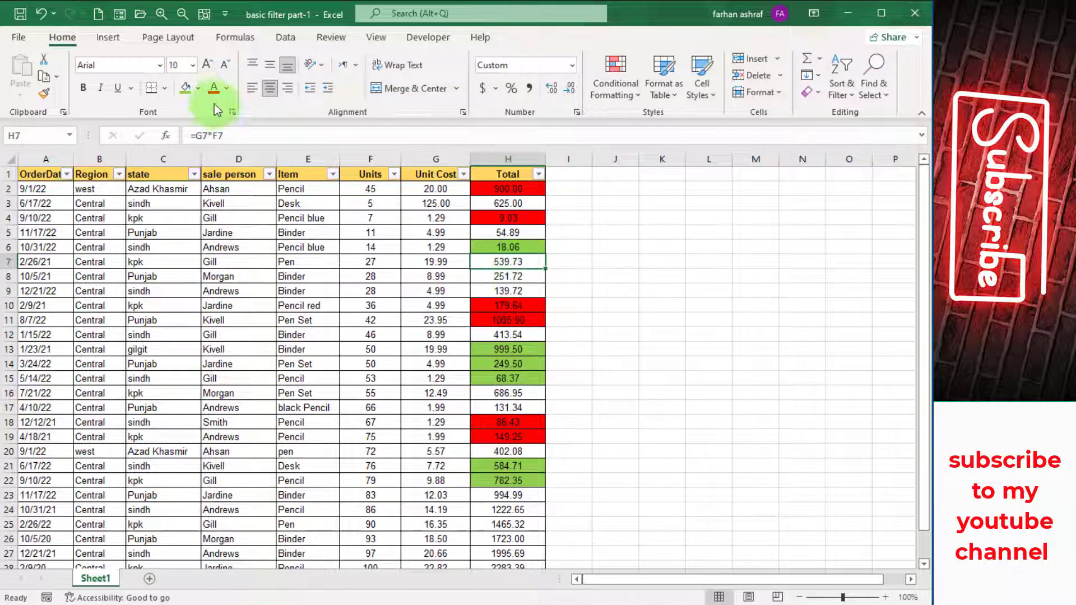
click(198, 88)
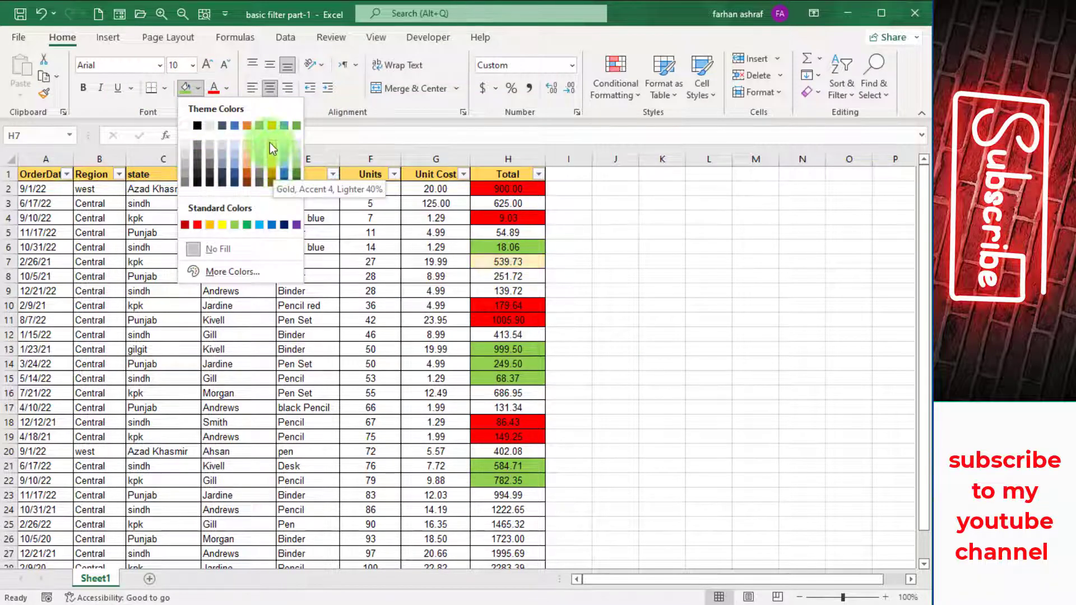
click(246, 126)
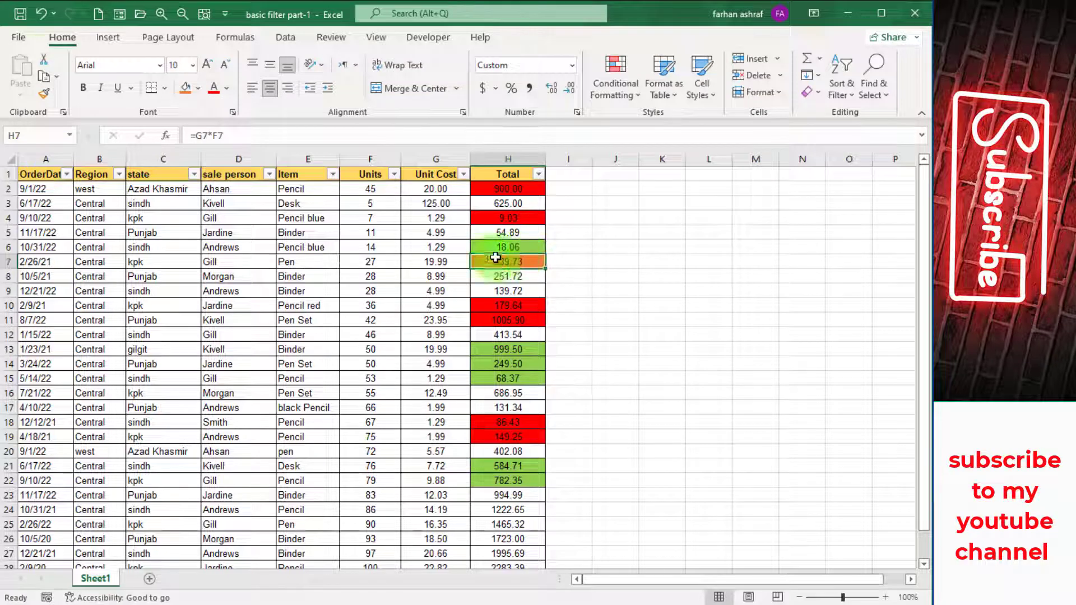
click(45, 96)
drag(507, 509, 510, 539)
click(656, 493)
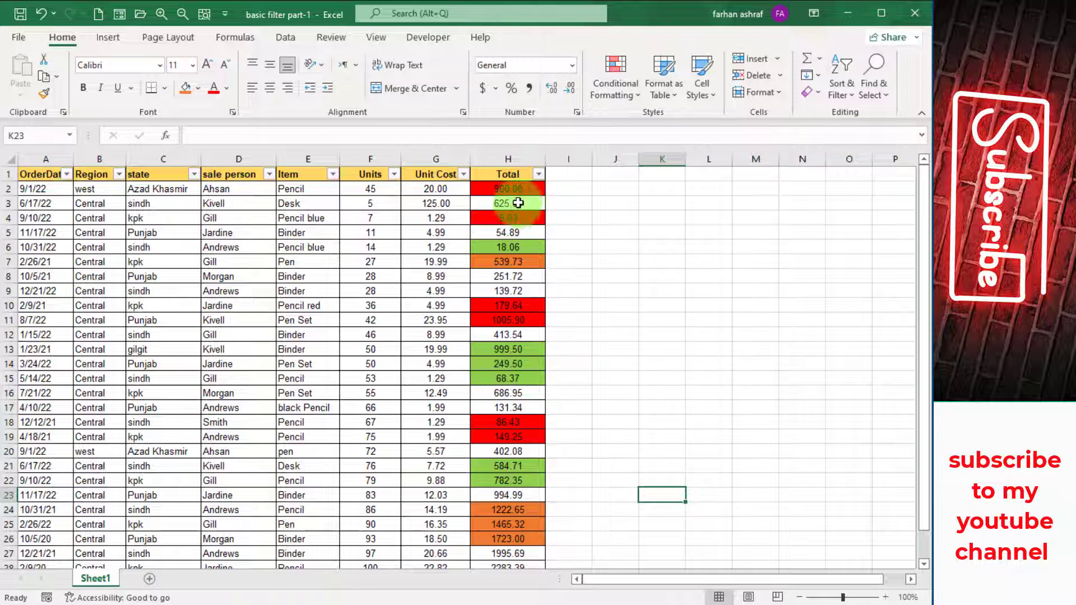
Step: Filter the Total column by green fill (6 of 28 records) and select the visible table
click(540, 176)
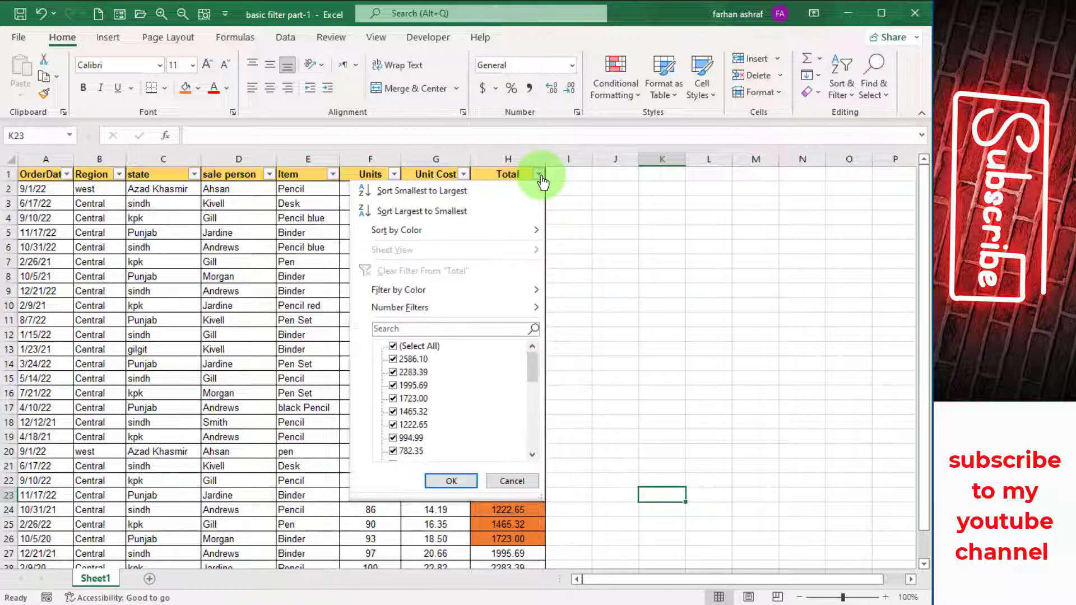
mouse_move(395, 291)
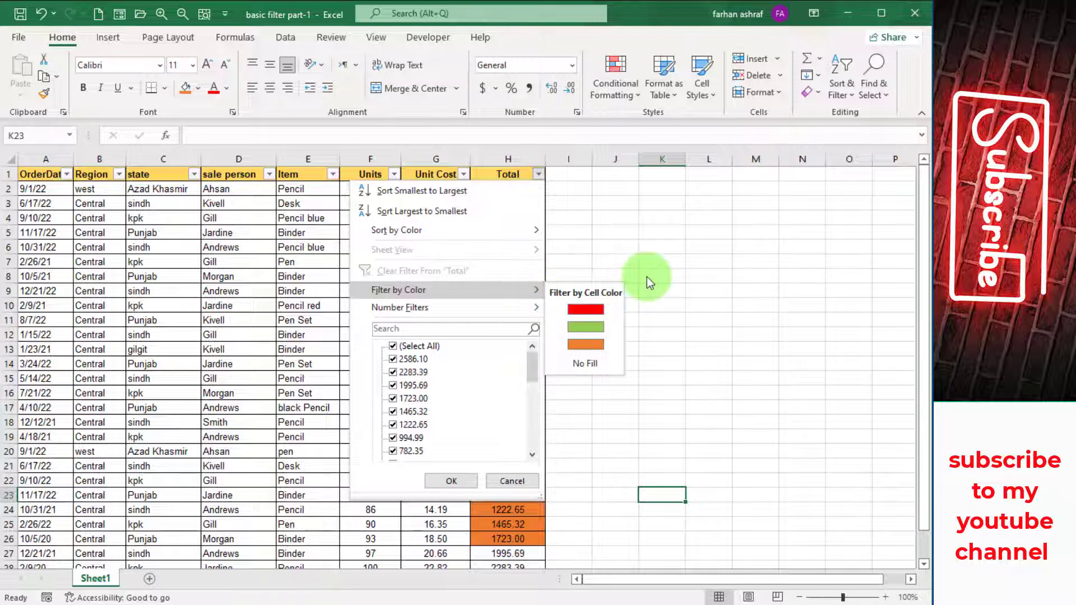
click(588, 328)
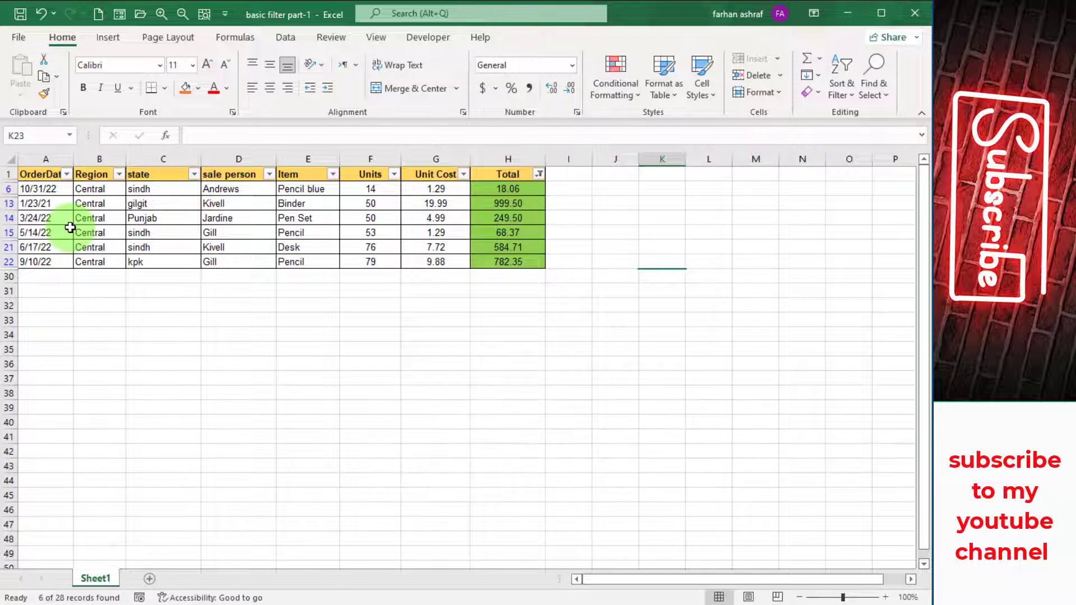
click(224, 232)
key(ctrl+a)
Step: Copy the six green-Total rows and paste them at A1 of a new Sheet2
key(ctrl+c)
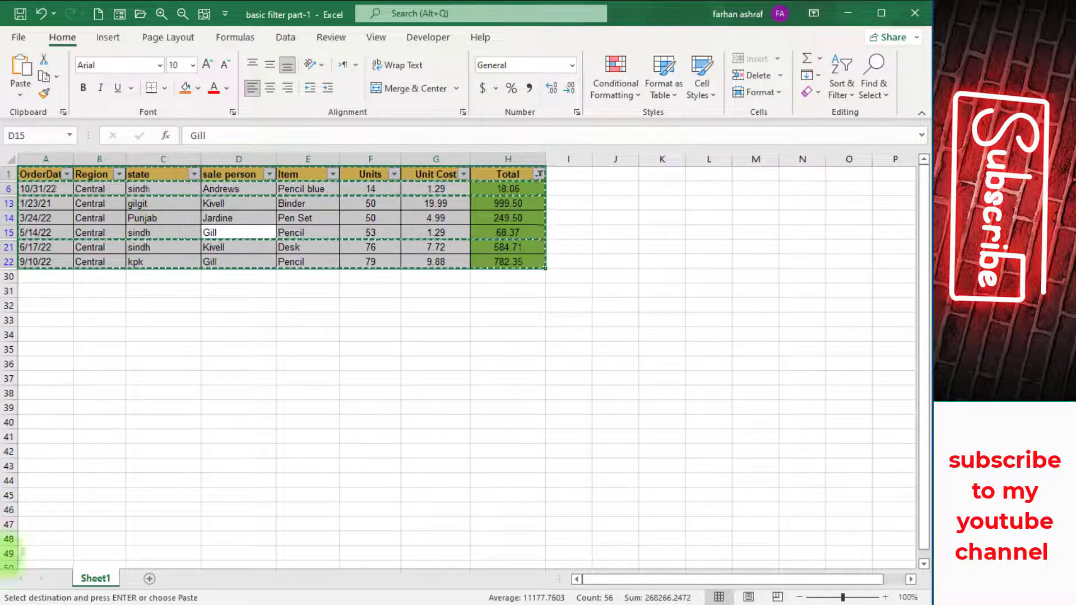
click(149, 578)
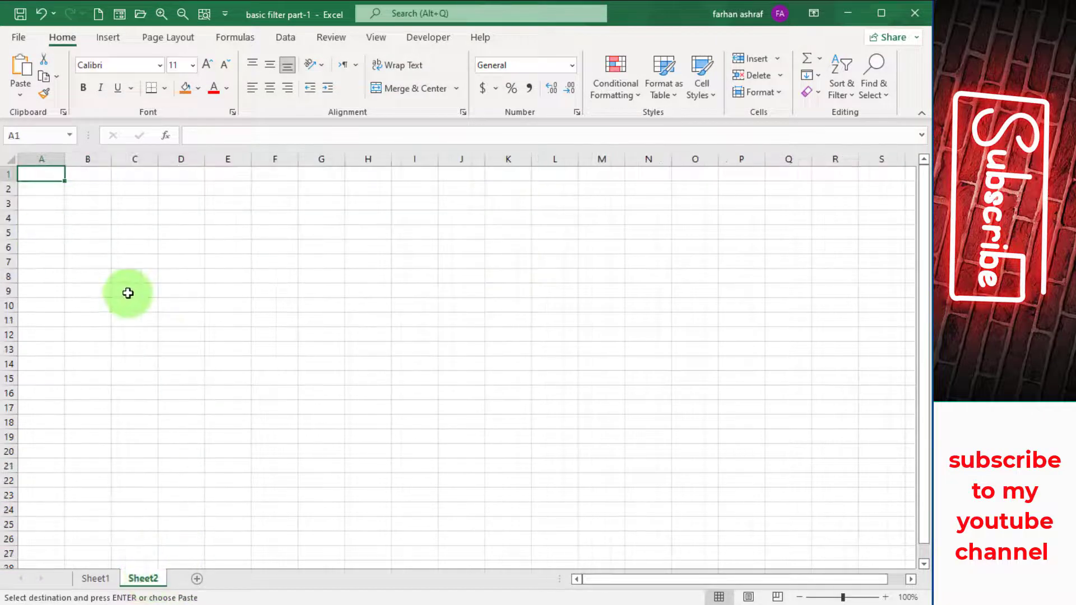
key(ctrl+v)
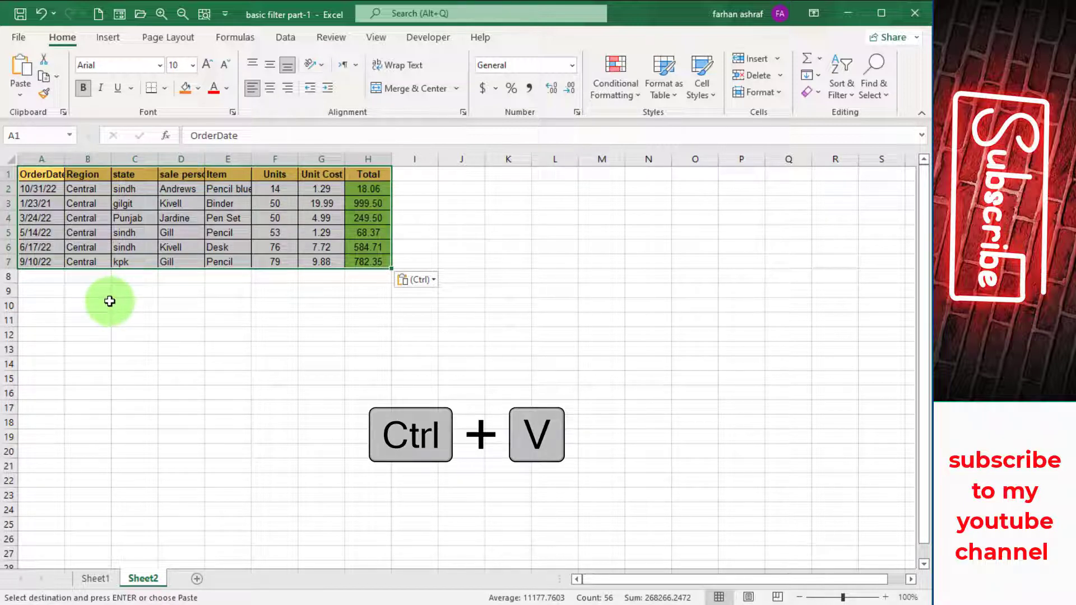
click(188, 335)
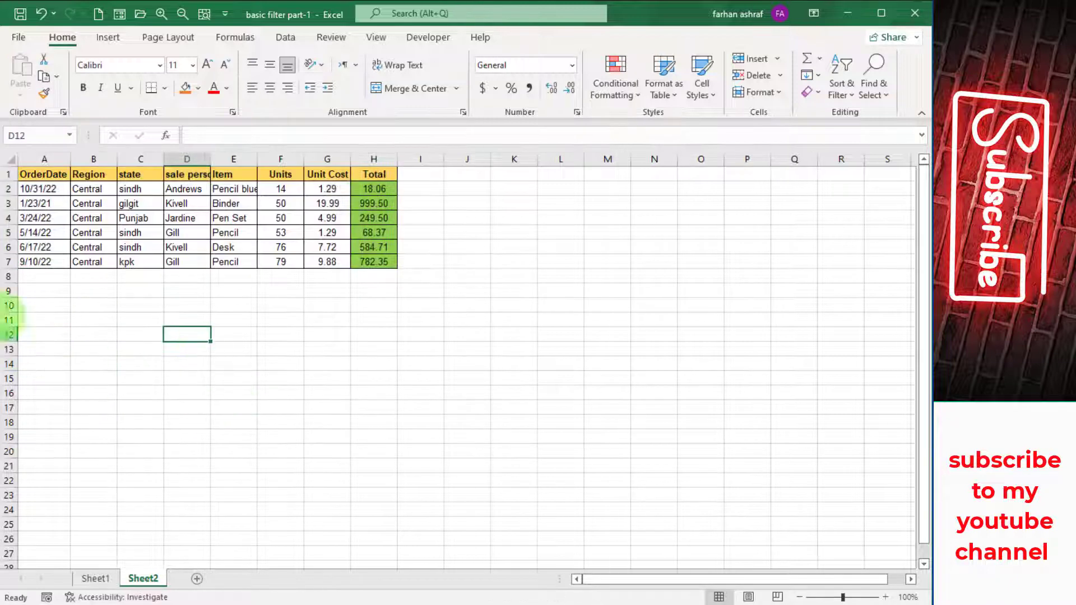
click(40, 232)
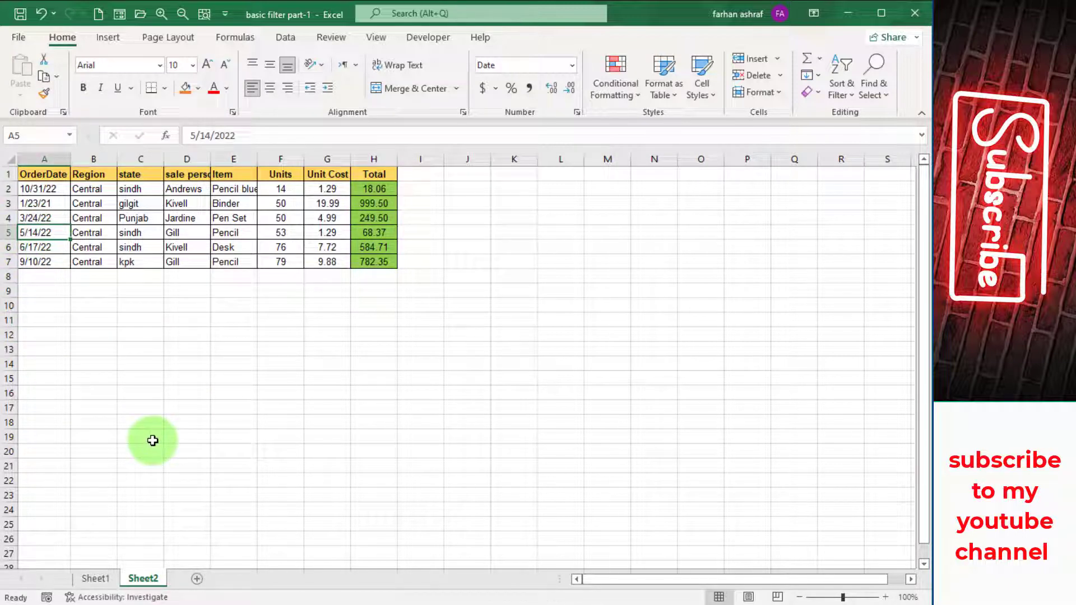